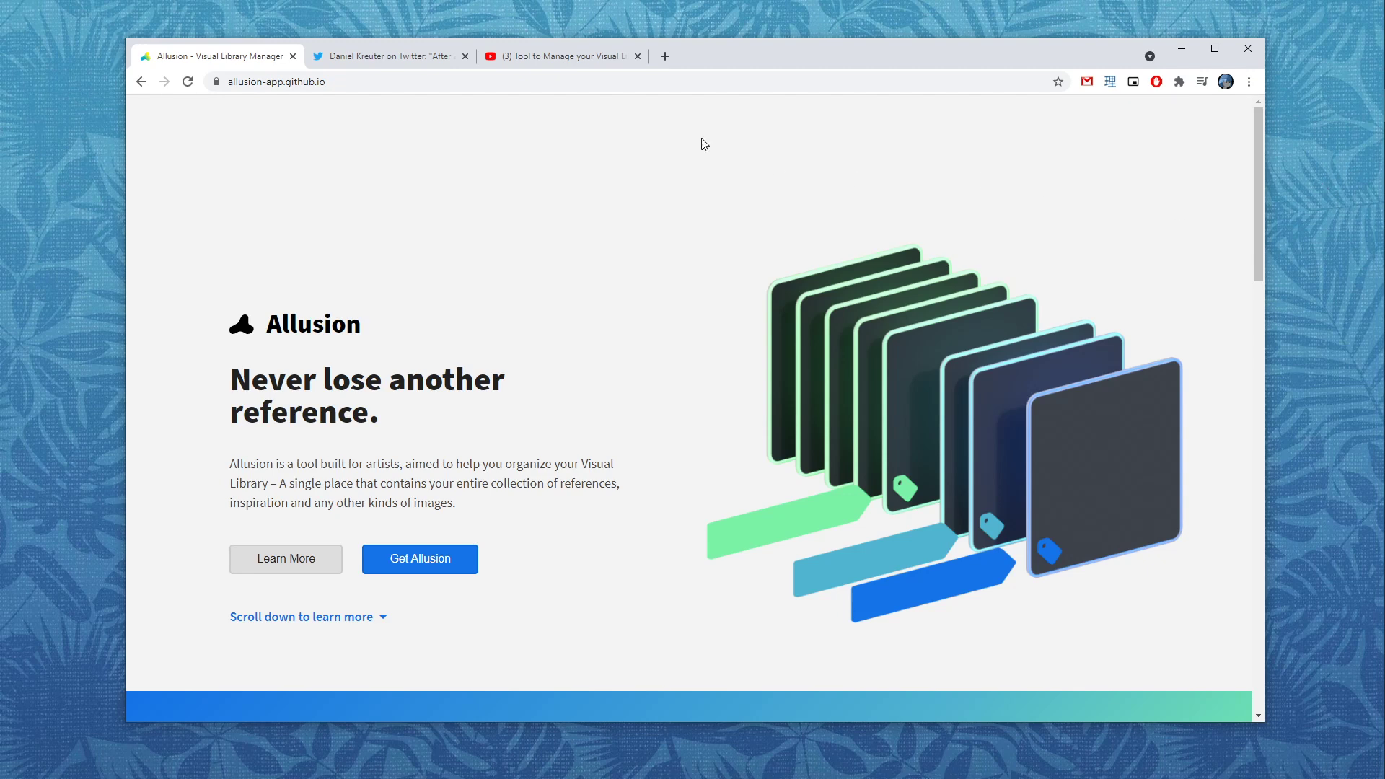
Step: Glance at the tool's video, then scroll the Allusion site down to Get Allusion and Meet the Team
click(562, 64)
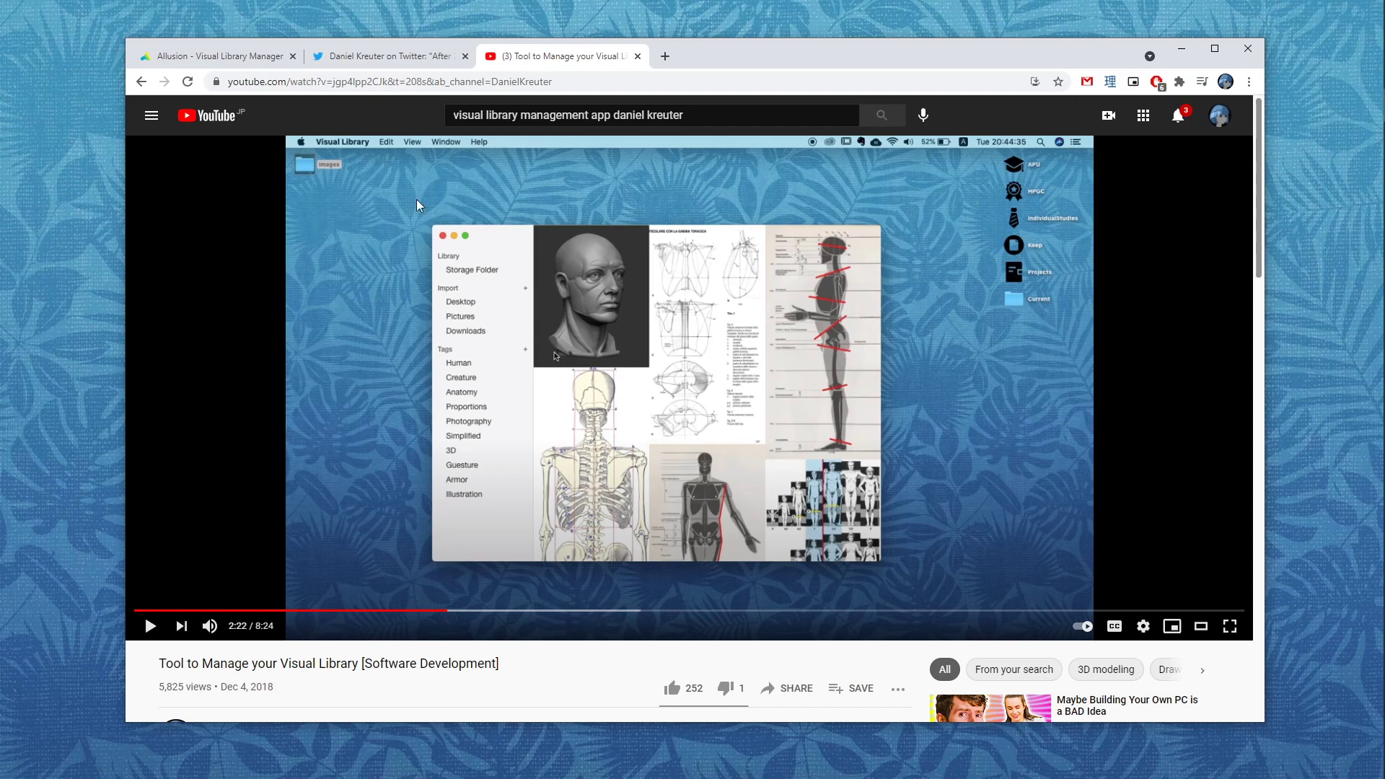
click(220, 57)
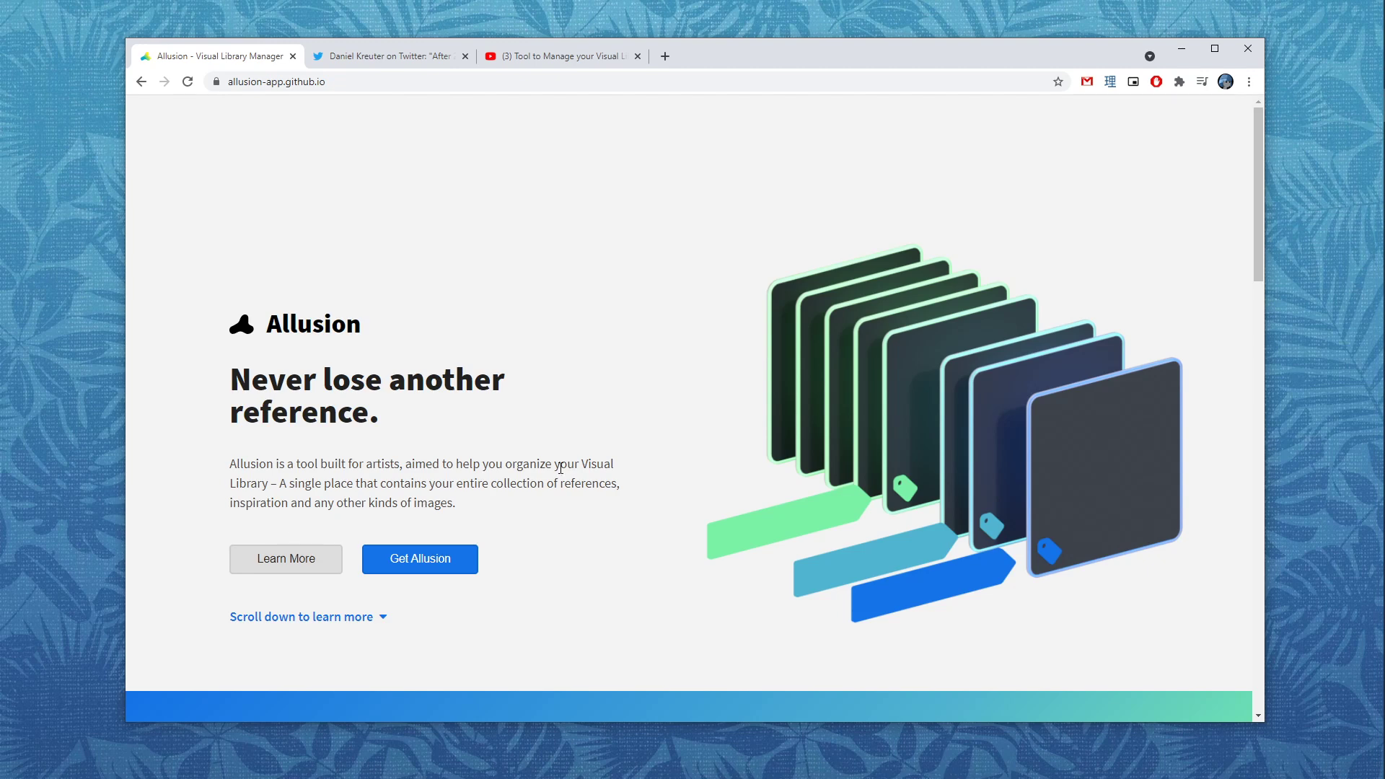
scroll(576, 448, down, 1)
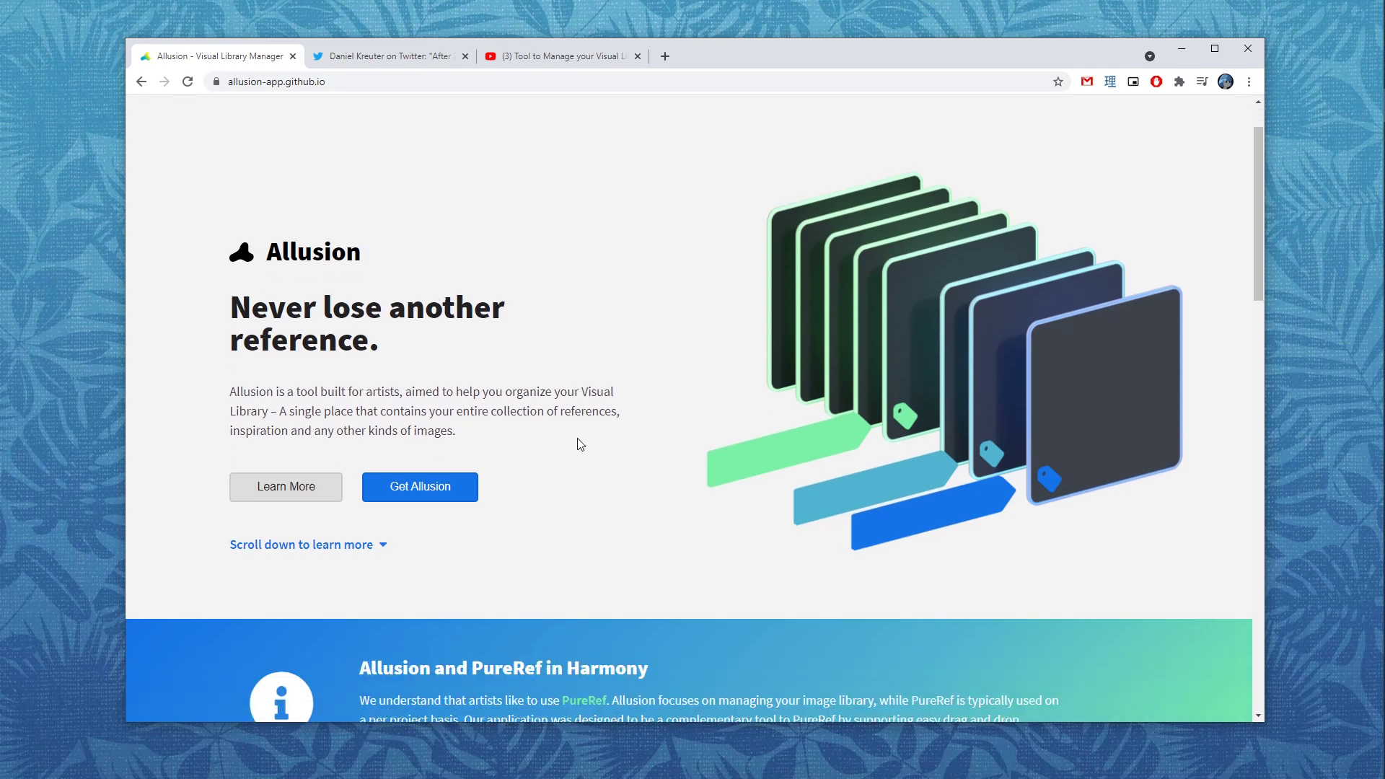
scroll(581, 445, down, 8)
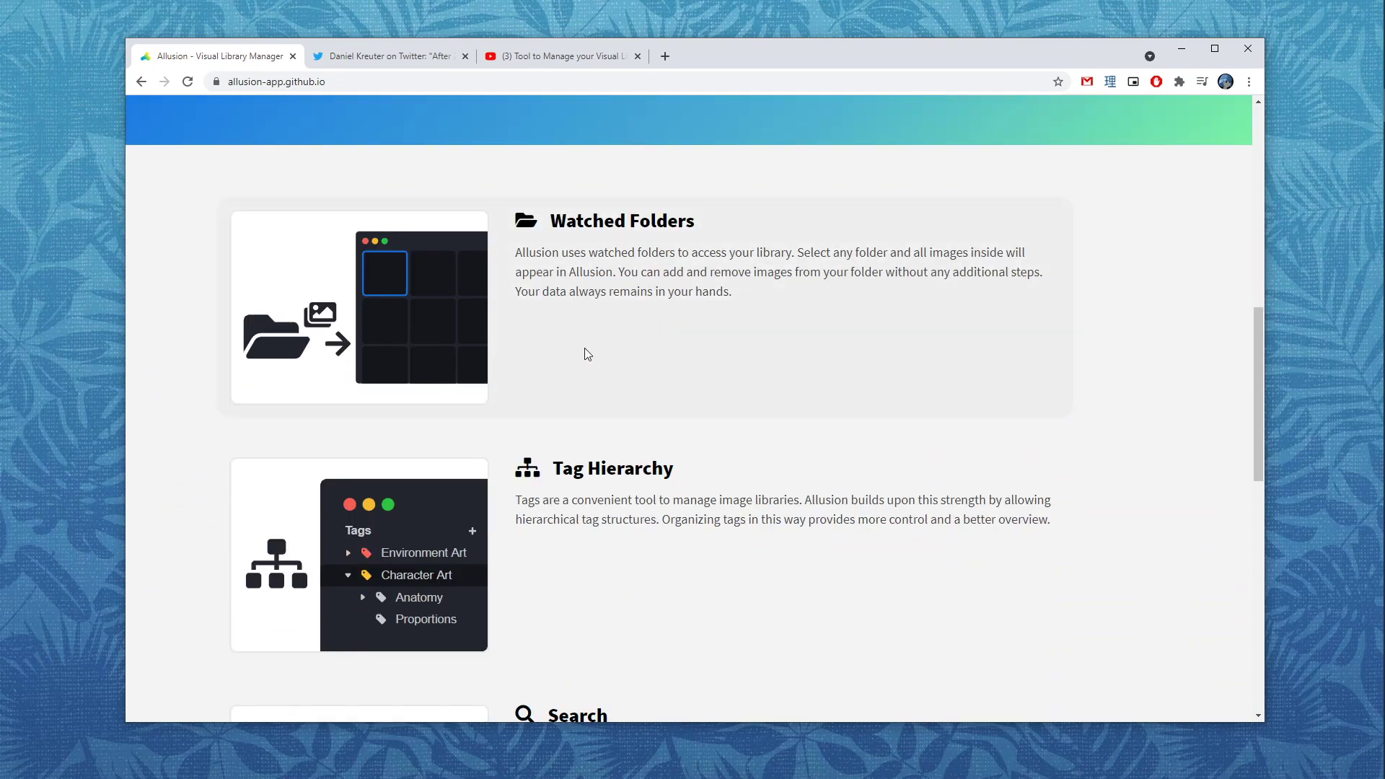
scroll(587, 350, down, 2)
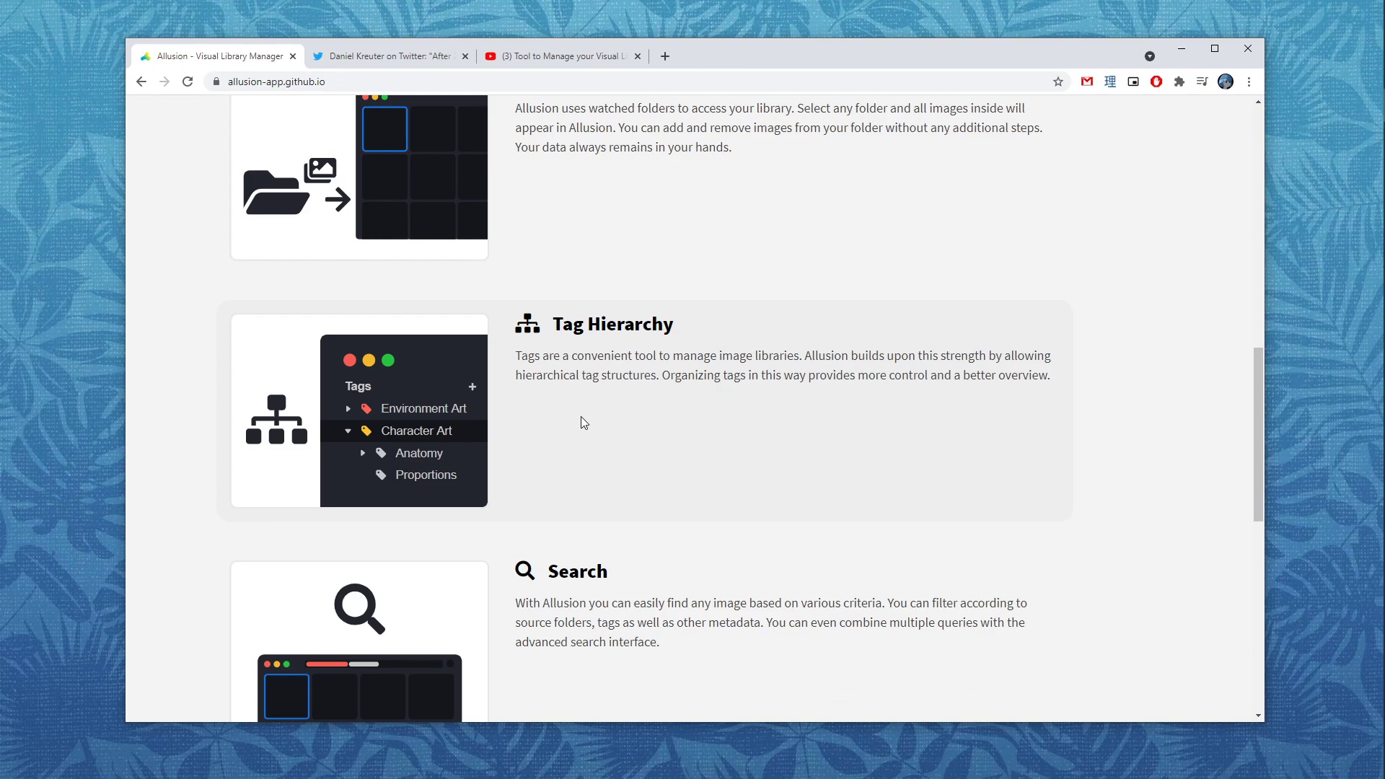
scroll(583, 420, down, 7)
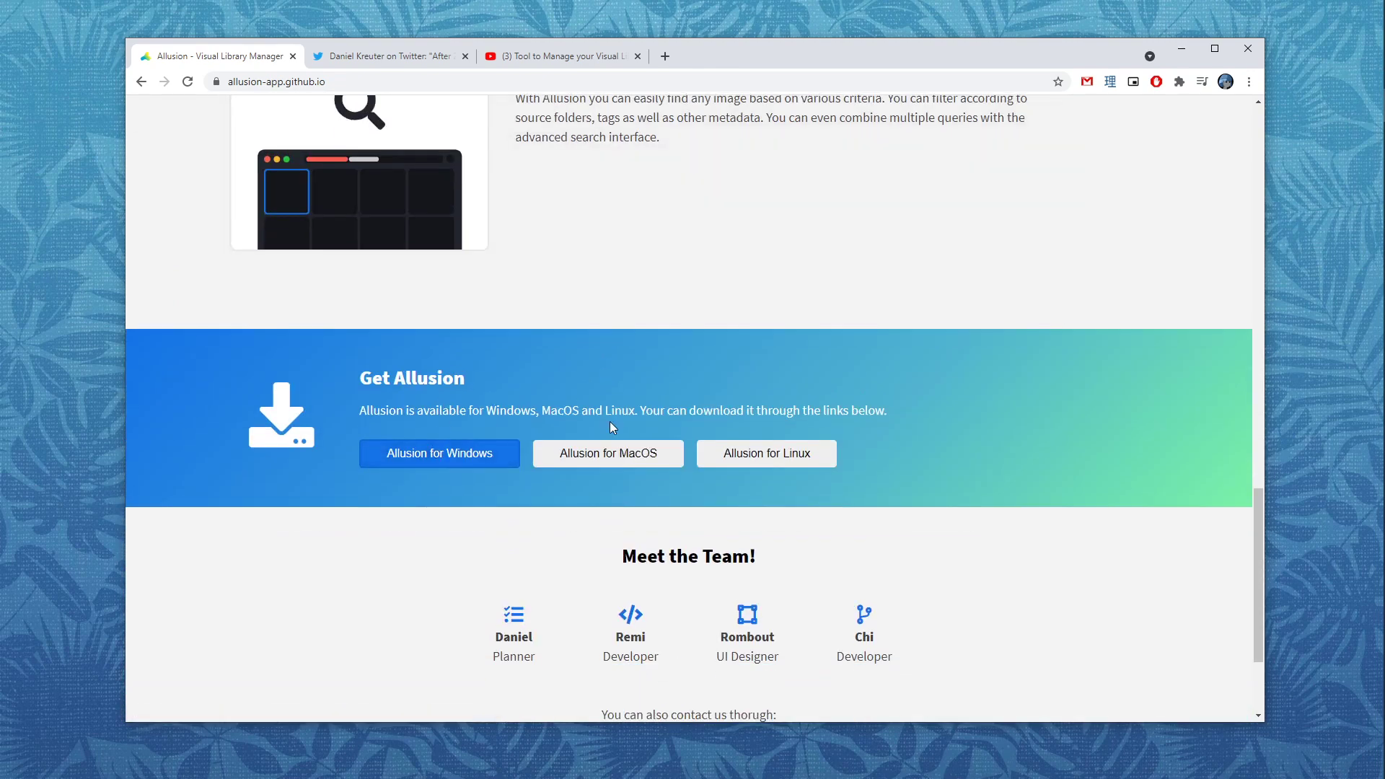
scroll(726, 413, down, 2)
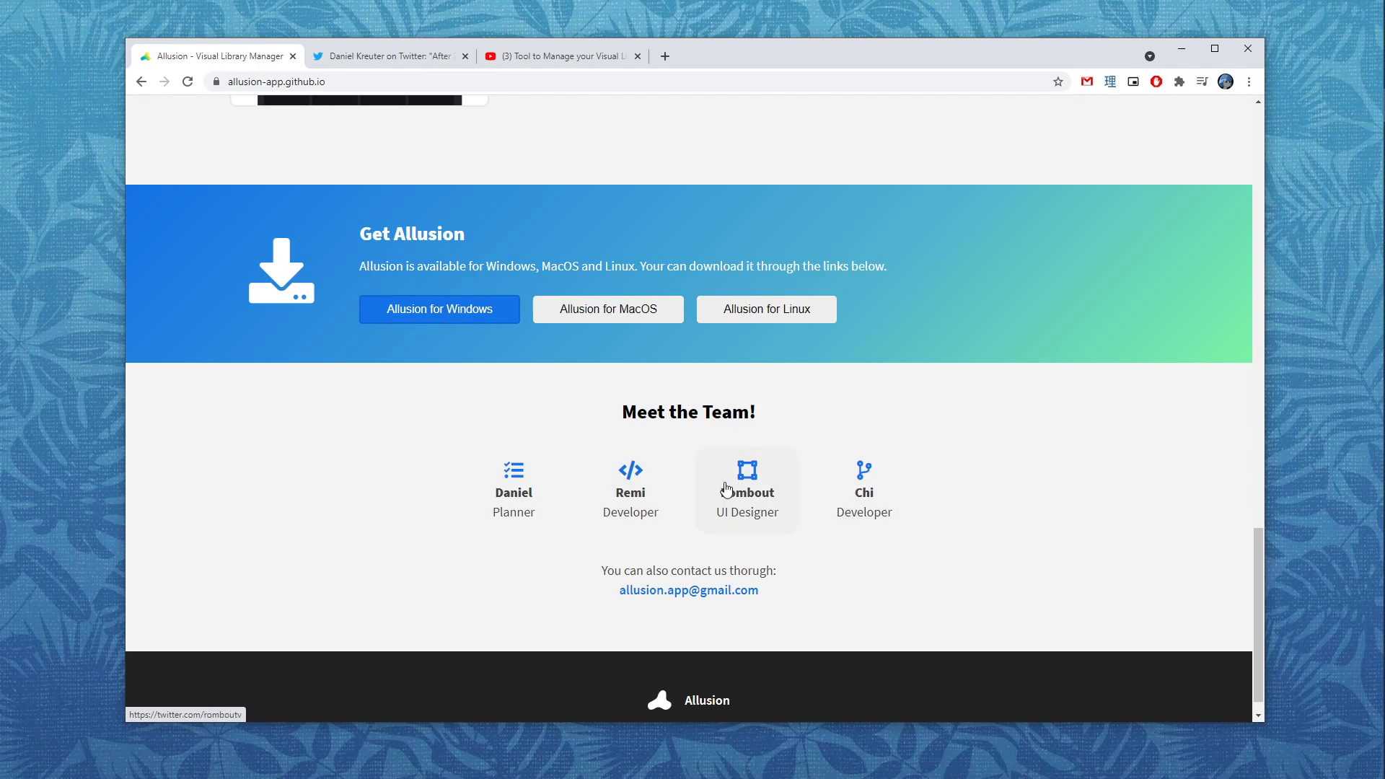
scroll(952, 486, down, 1)
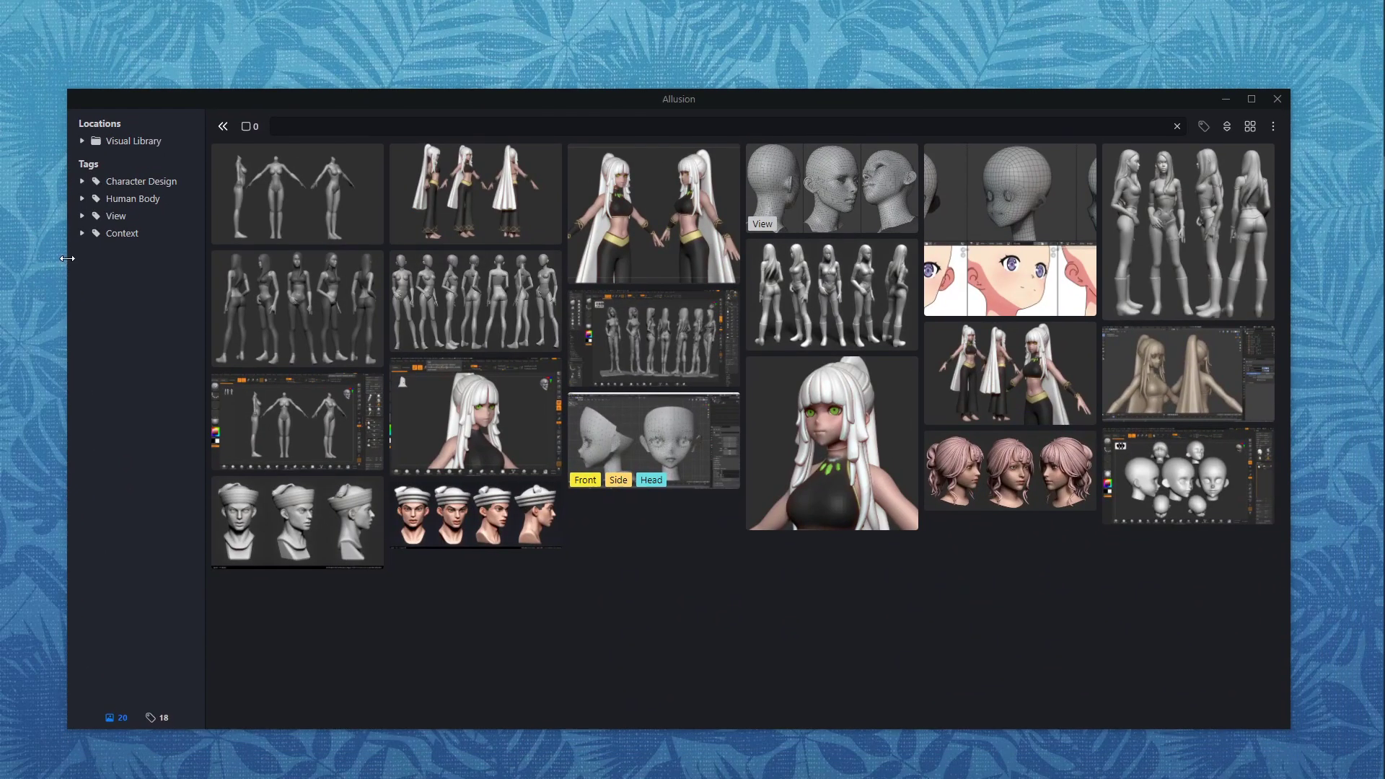
Step: Narrow and move the library window up-left, then expand and collapse the Visual Library subfolders
drag(66, 266, 154, 265)
drag(549, 102, 505, 71)
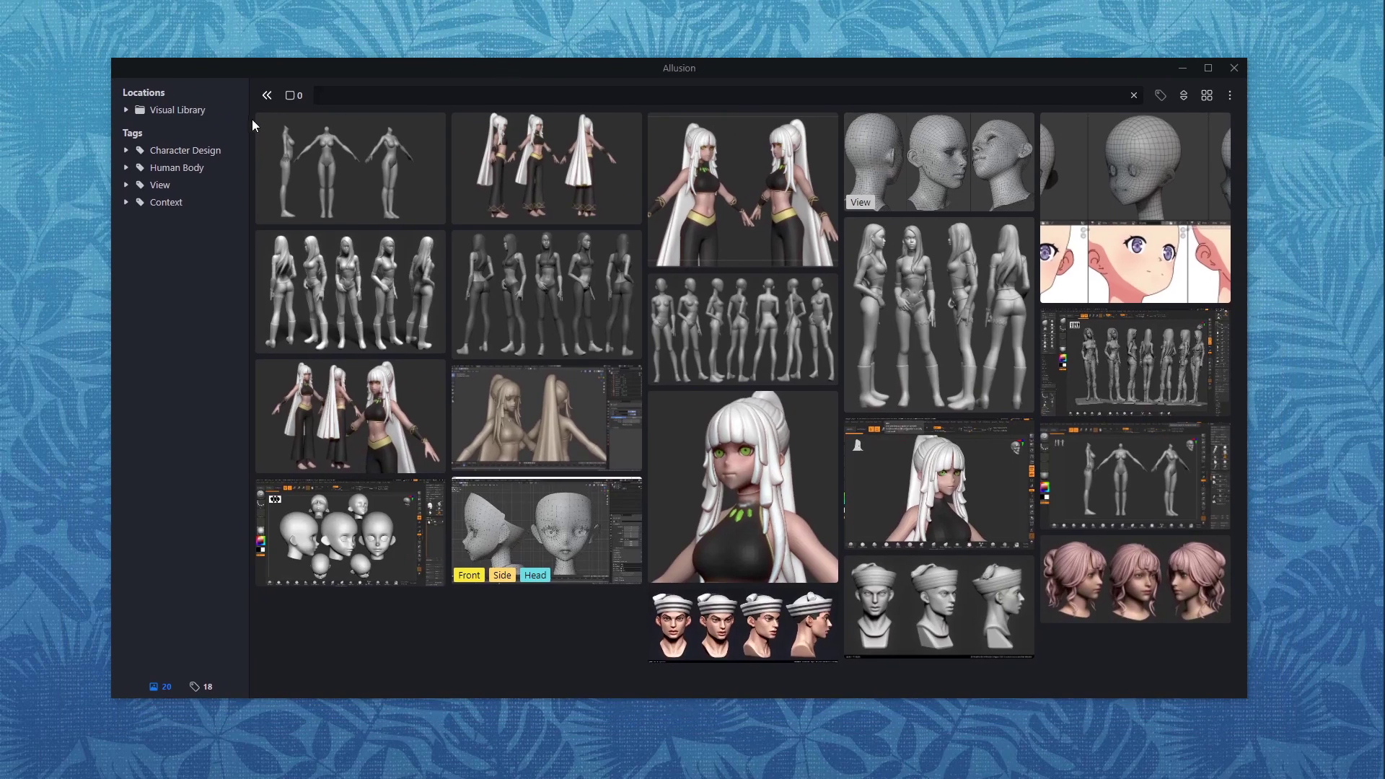
mouse_move(136, 101)
click(126, 111)
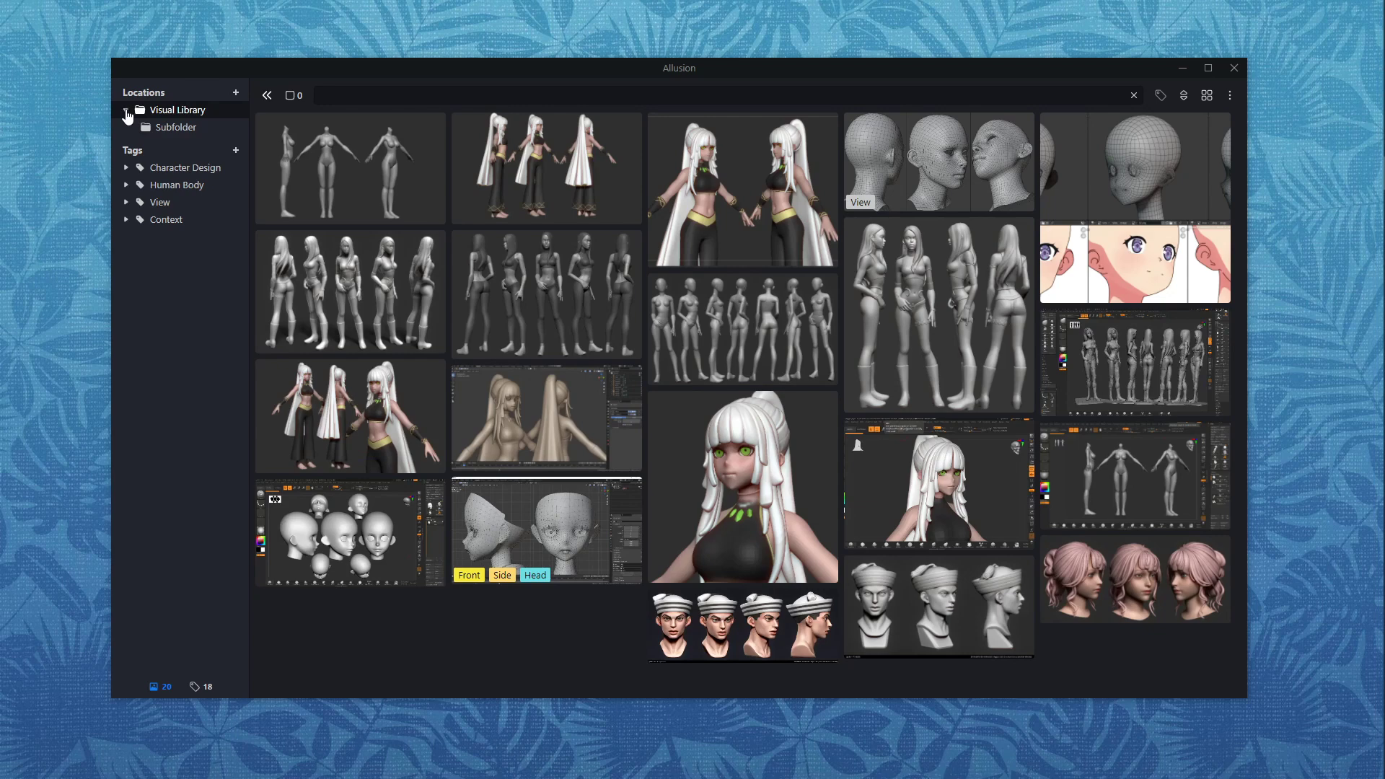
click(126, 112)
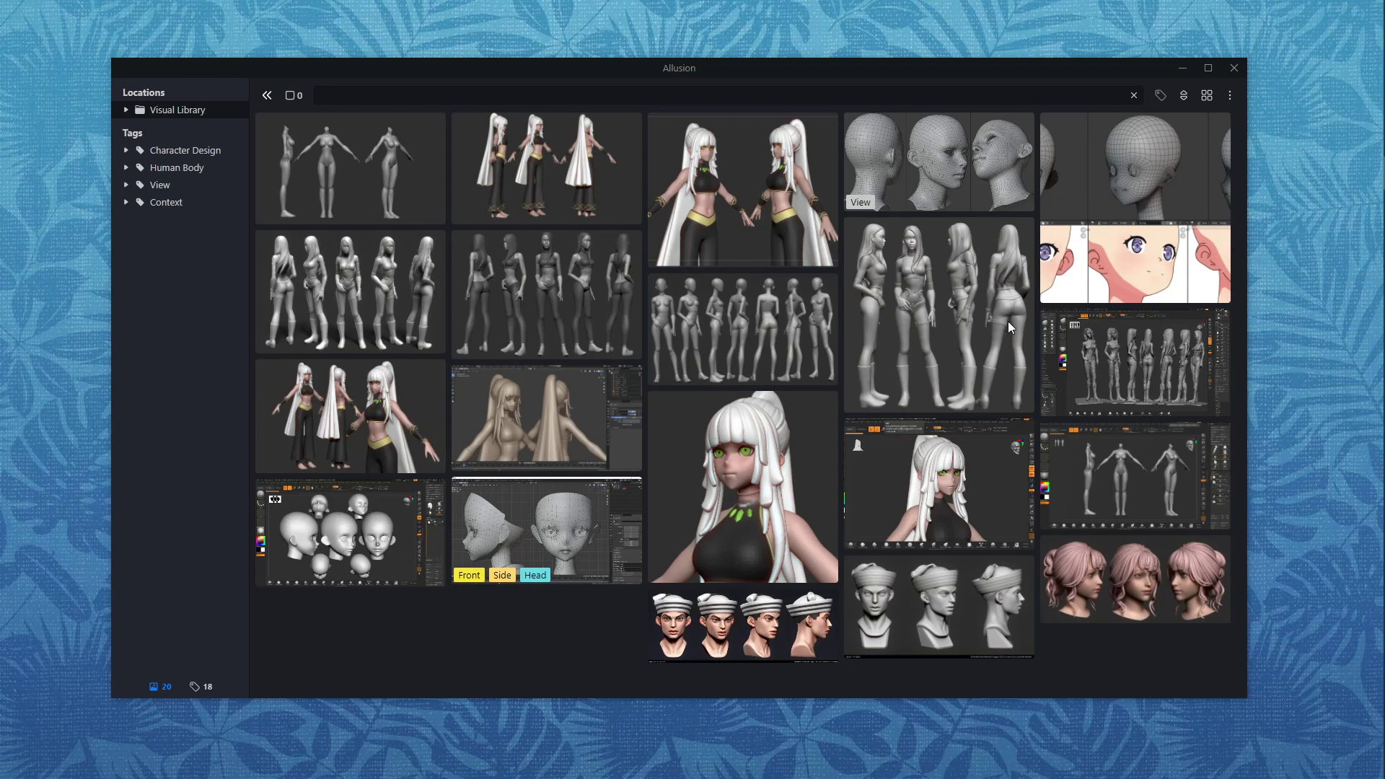
Step: Switch the gallery layout to Horizontal Masonry, then back to Vertical Masonry
click(1204, 100)
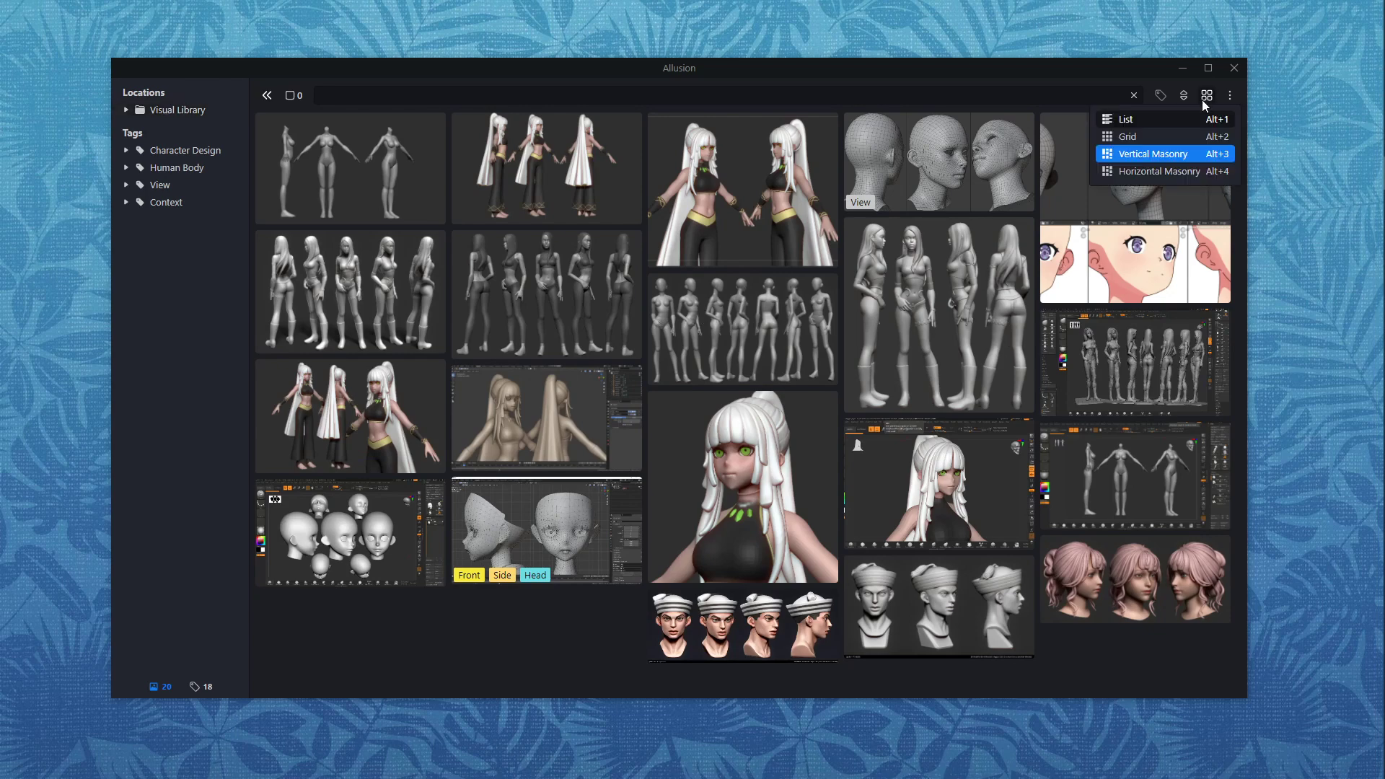
click(1162, 172)
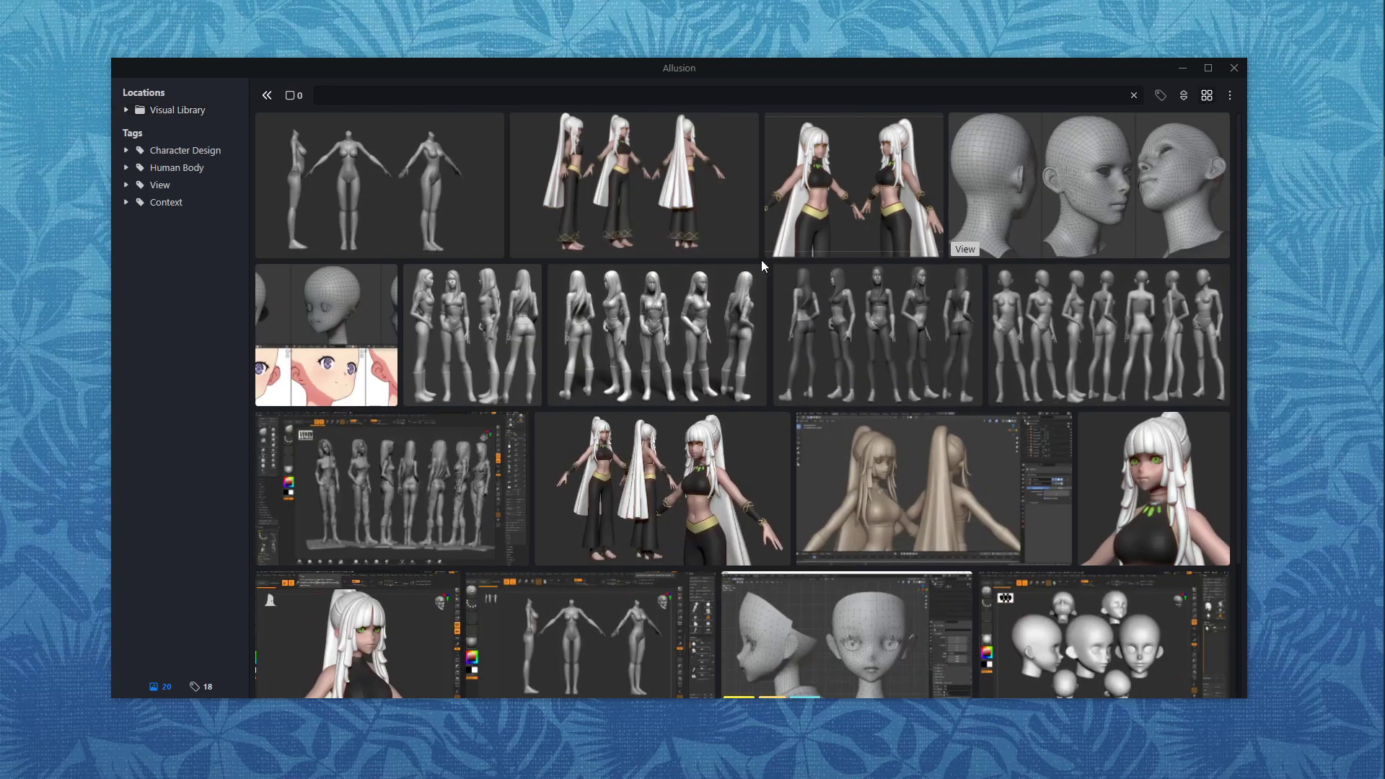
click(1208, 99)
click(1170, 157)
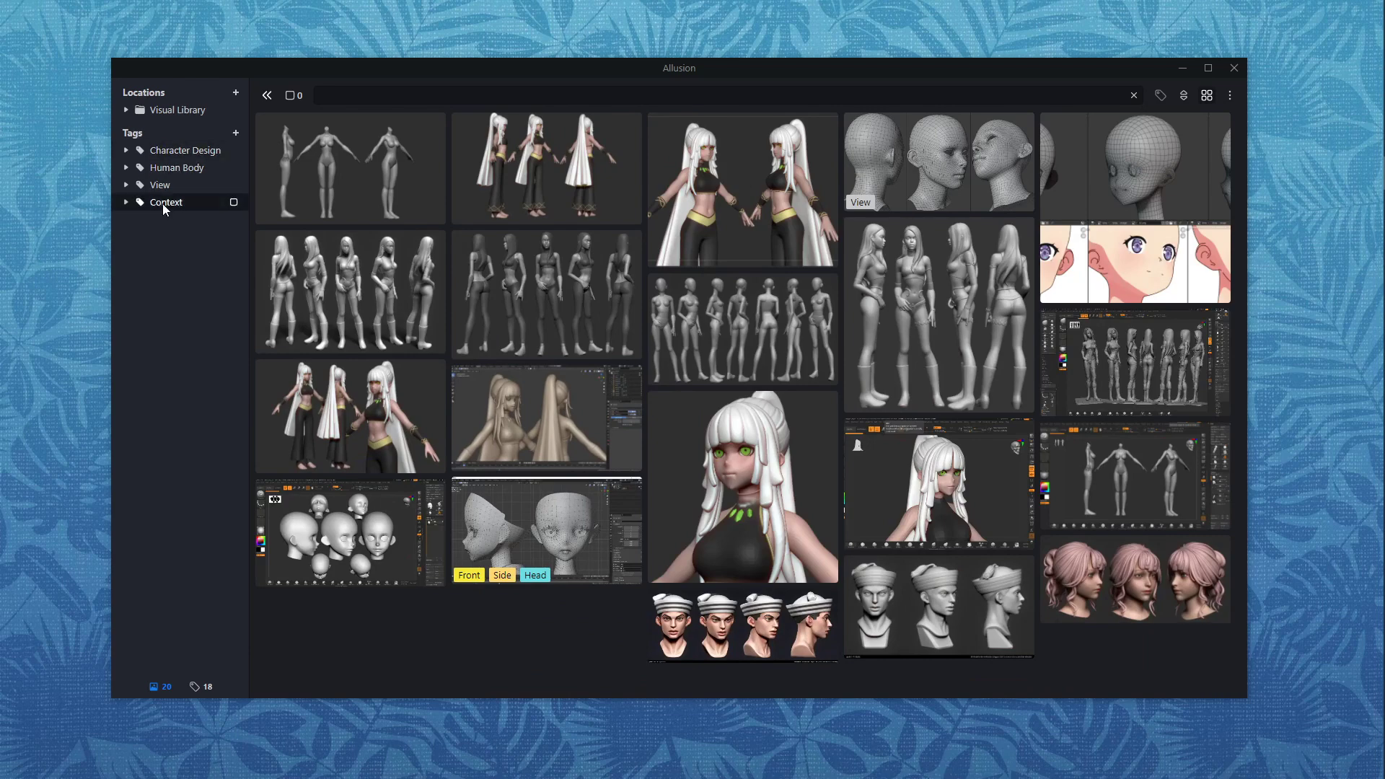
Step: Tag two top-row images with Context, then try a tag search for Context and clear it
drag(173, 204, 329, 265)
drag(166, 203, 498, 175)
click(560, 93)
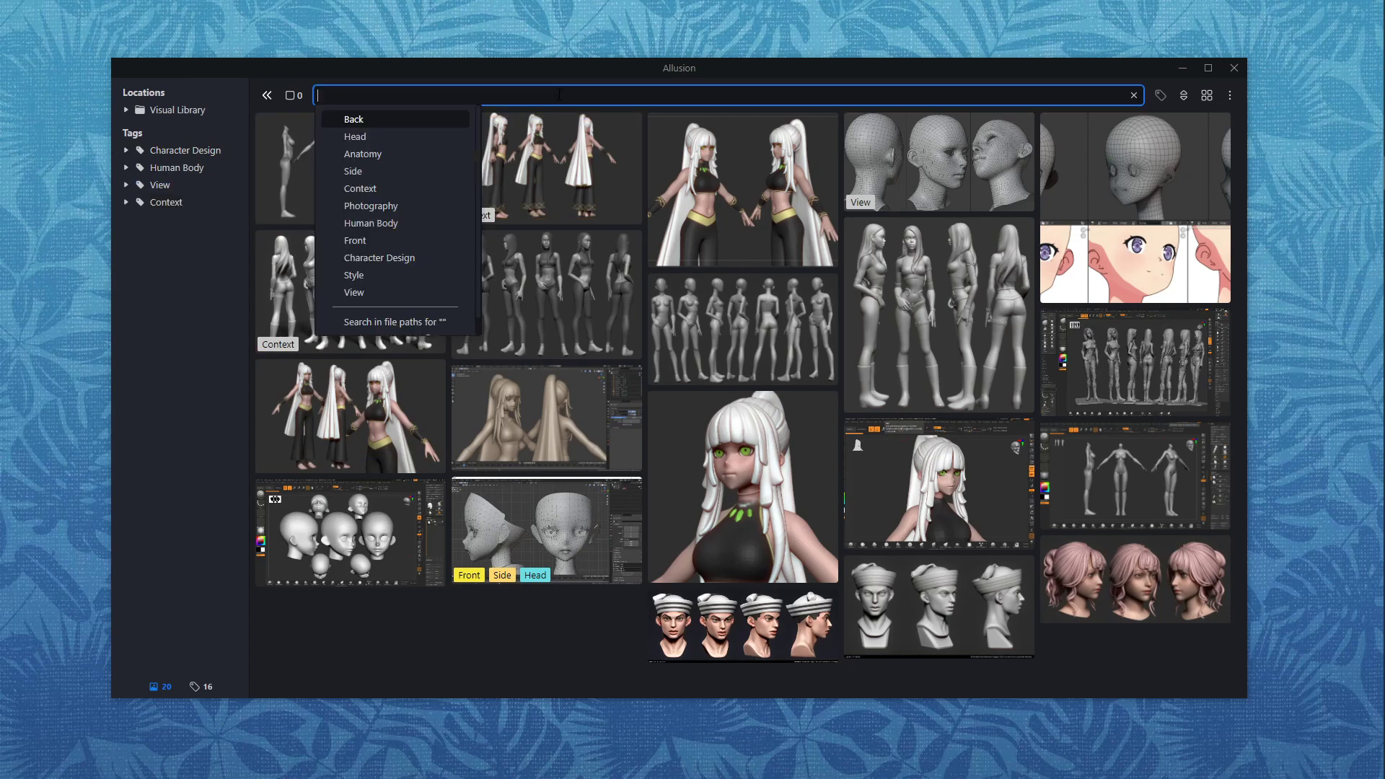
text(ca)
key(BackSpace)
text(o)
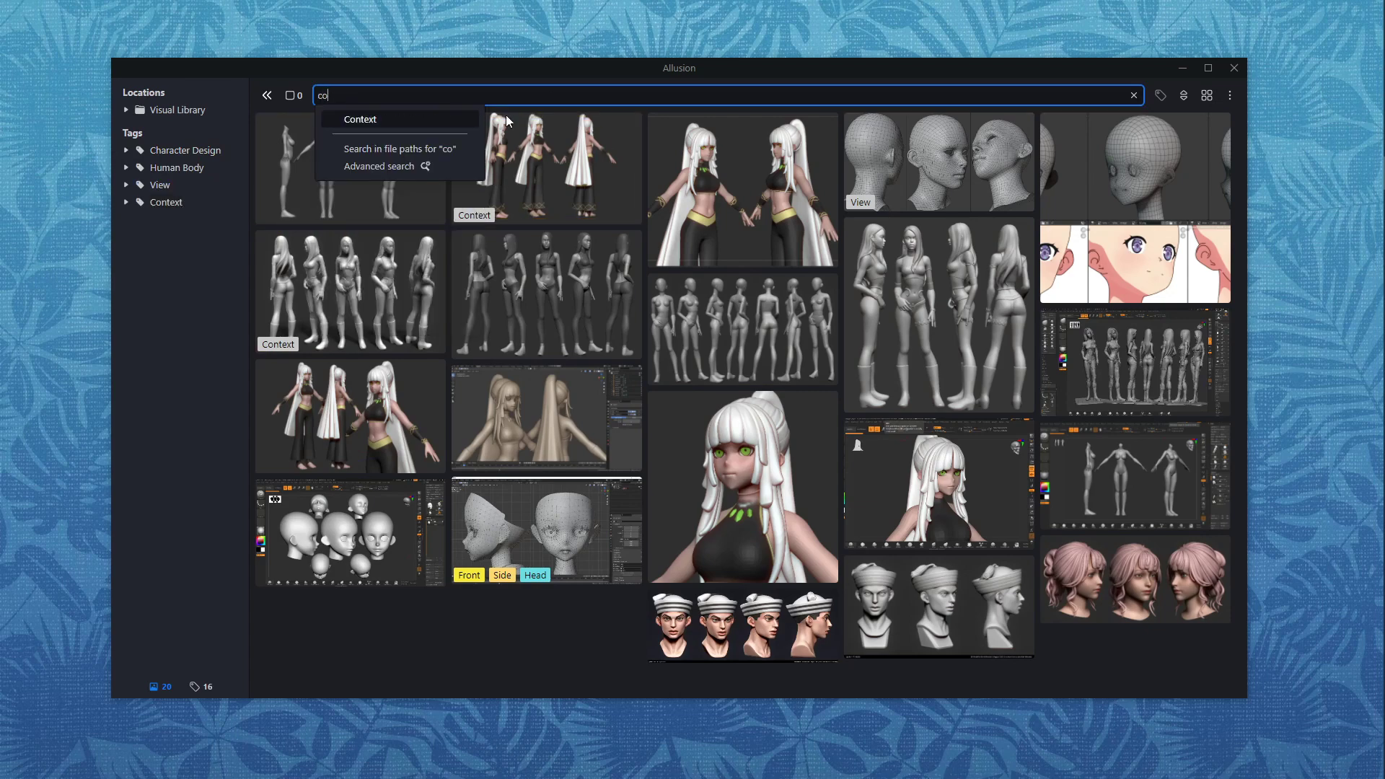
click(398, 119)
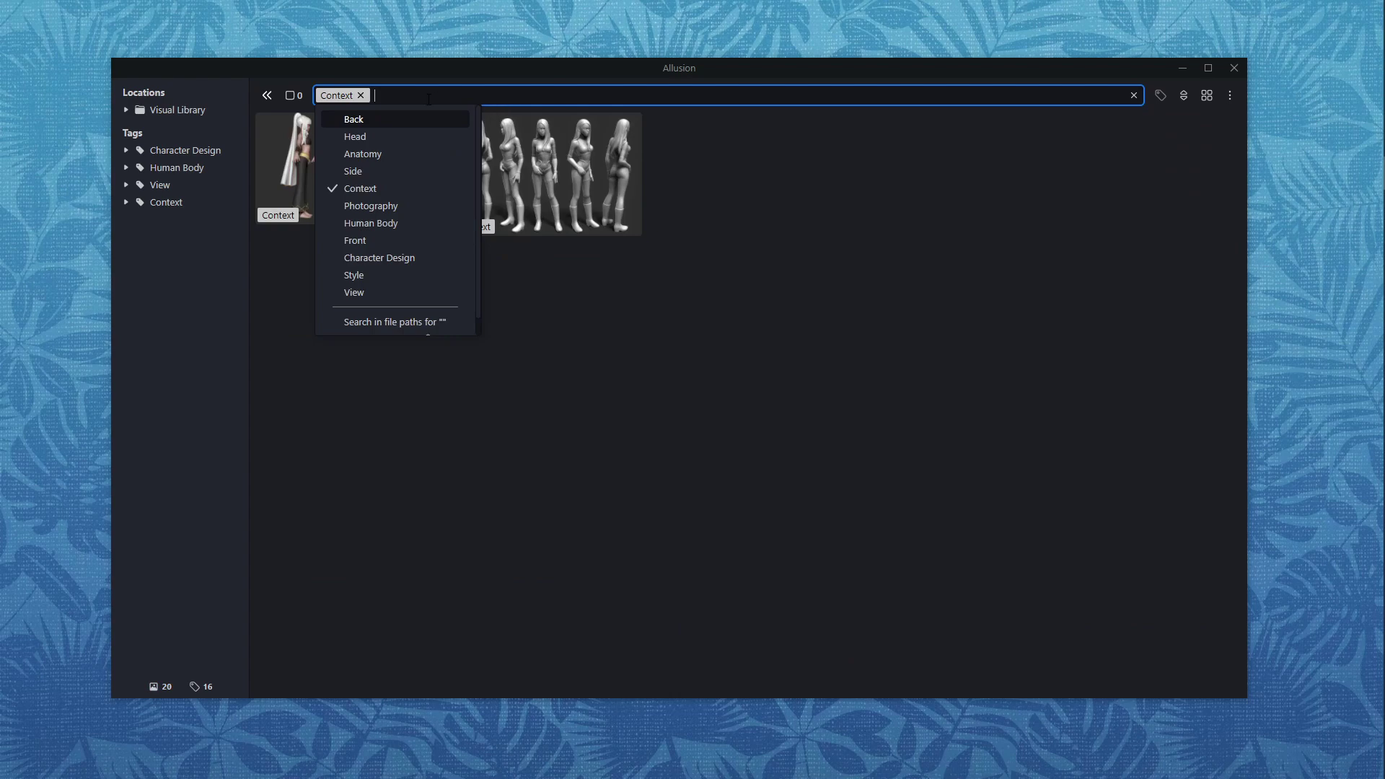
key(BackSpace)
click(196, 263)
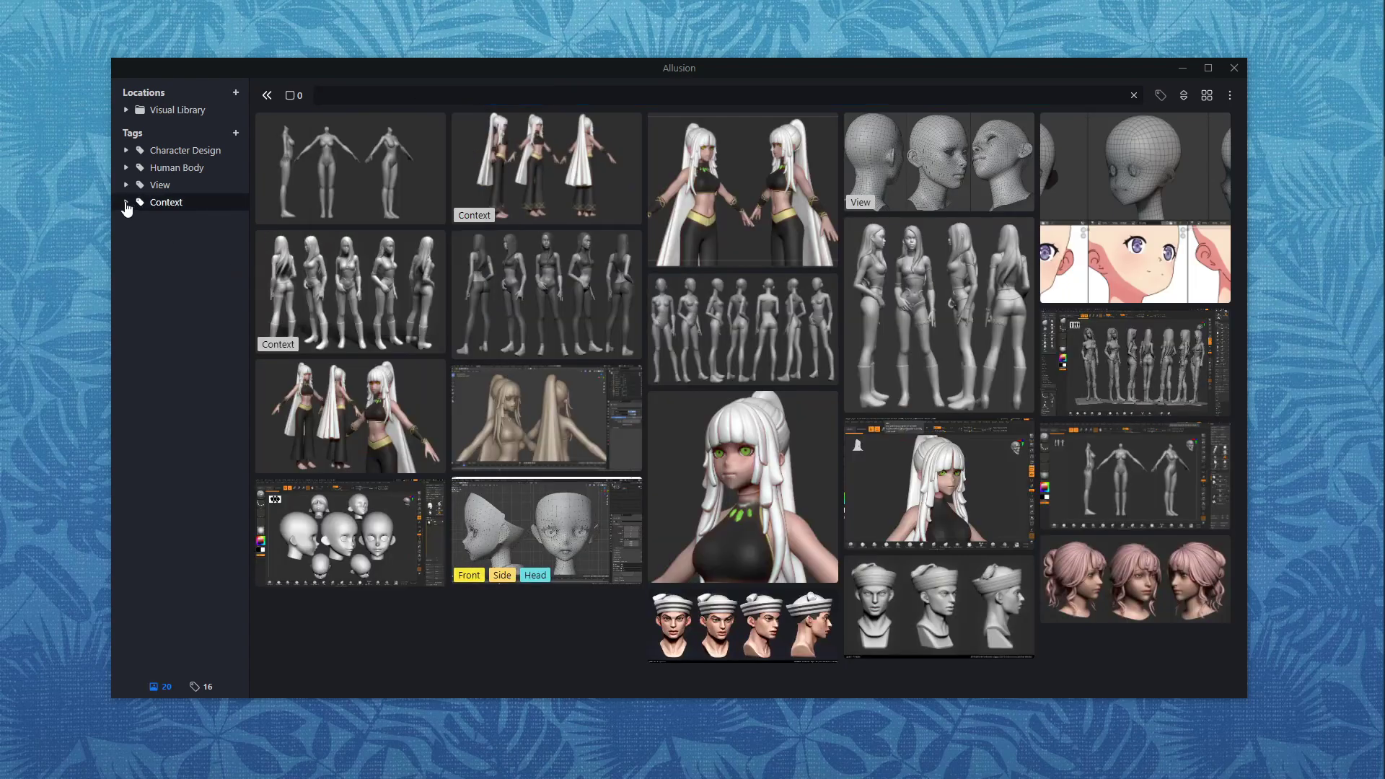
Step: Expand Context and tag the second top-row image Anatomy and the sailor-heads image Photography
click(126, 203)
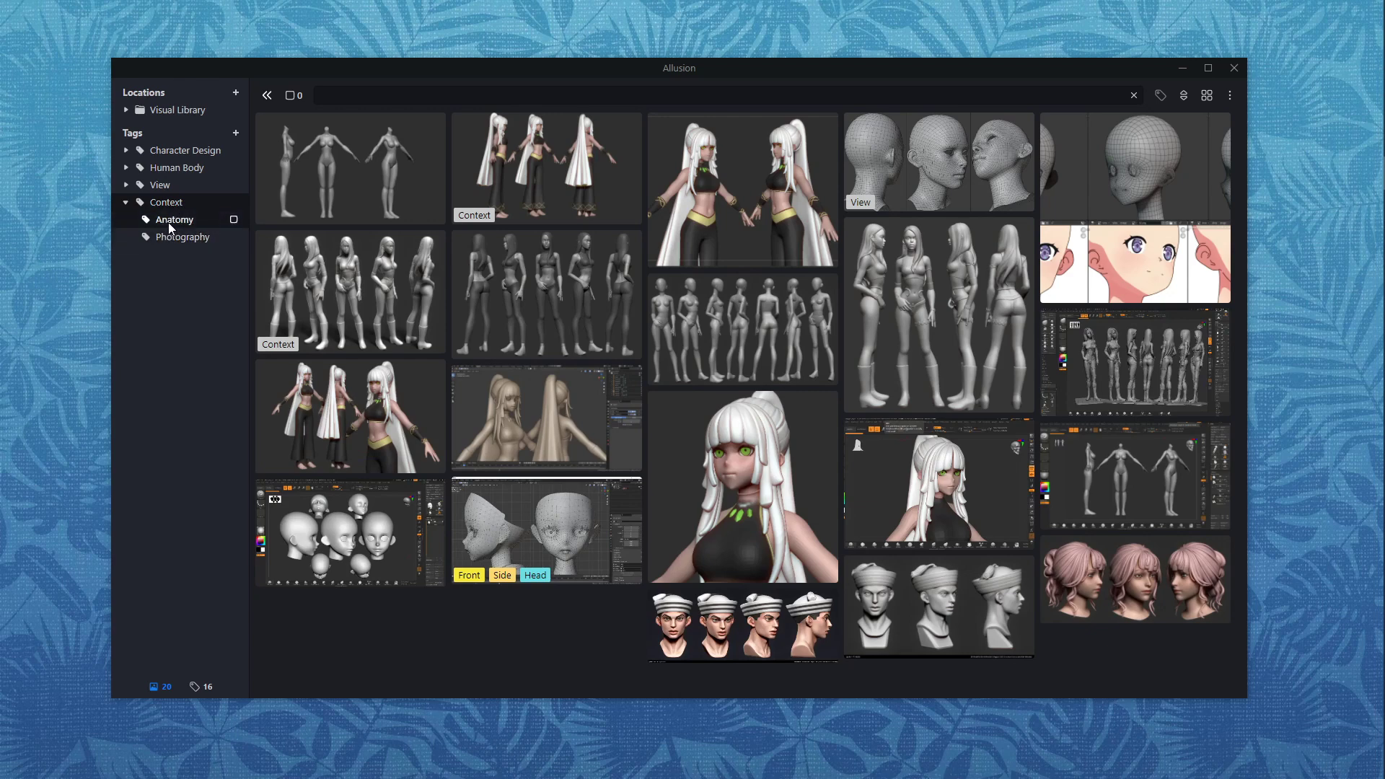
drag(177, 224, 524, 177)
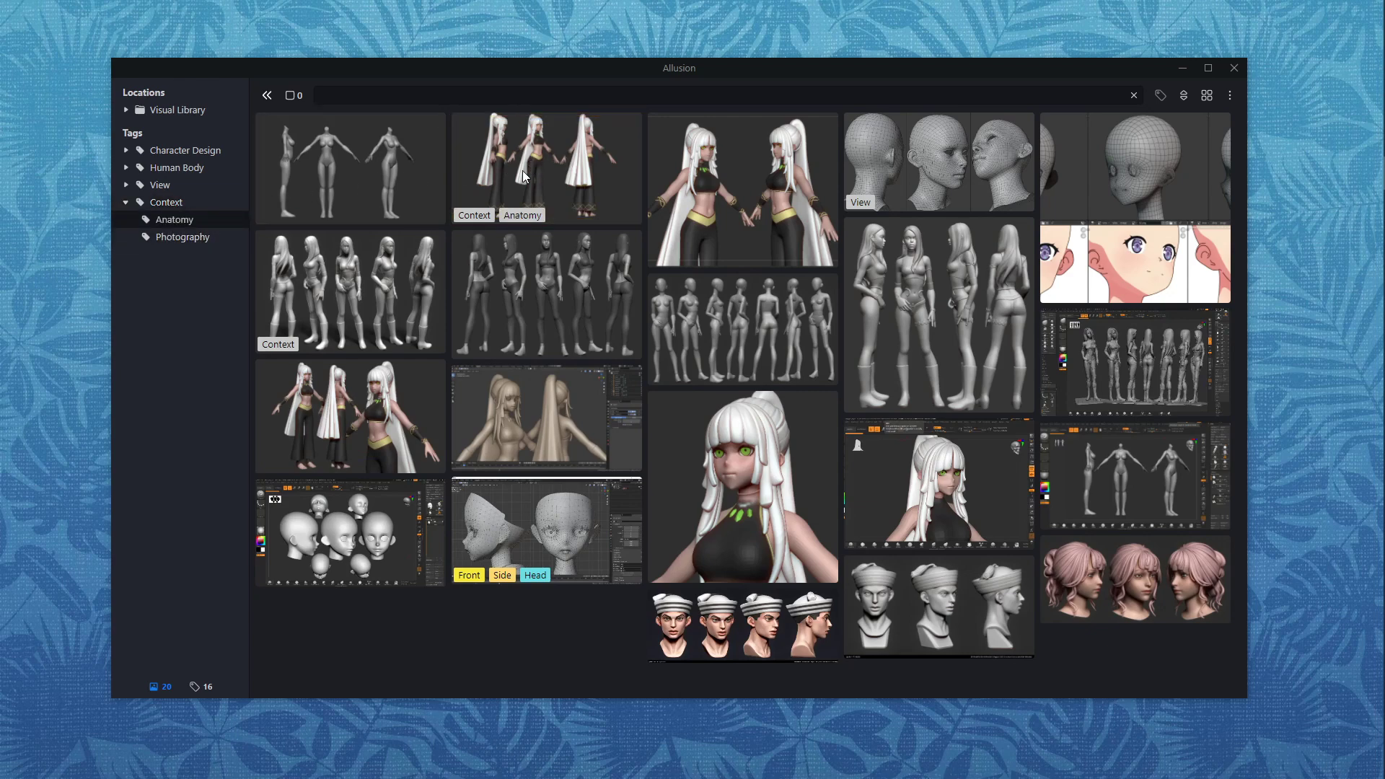
drag(186, 245, 743, 626)
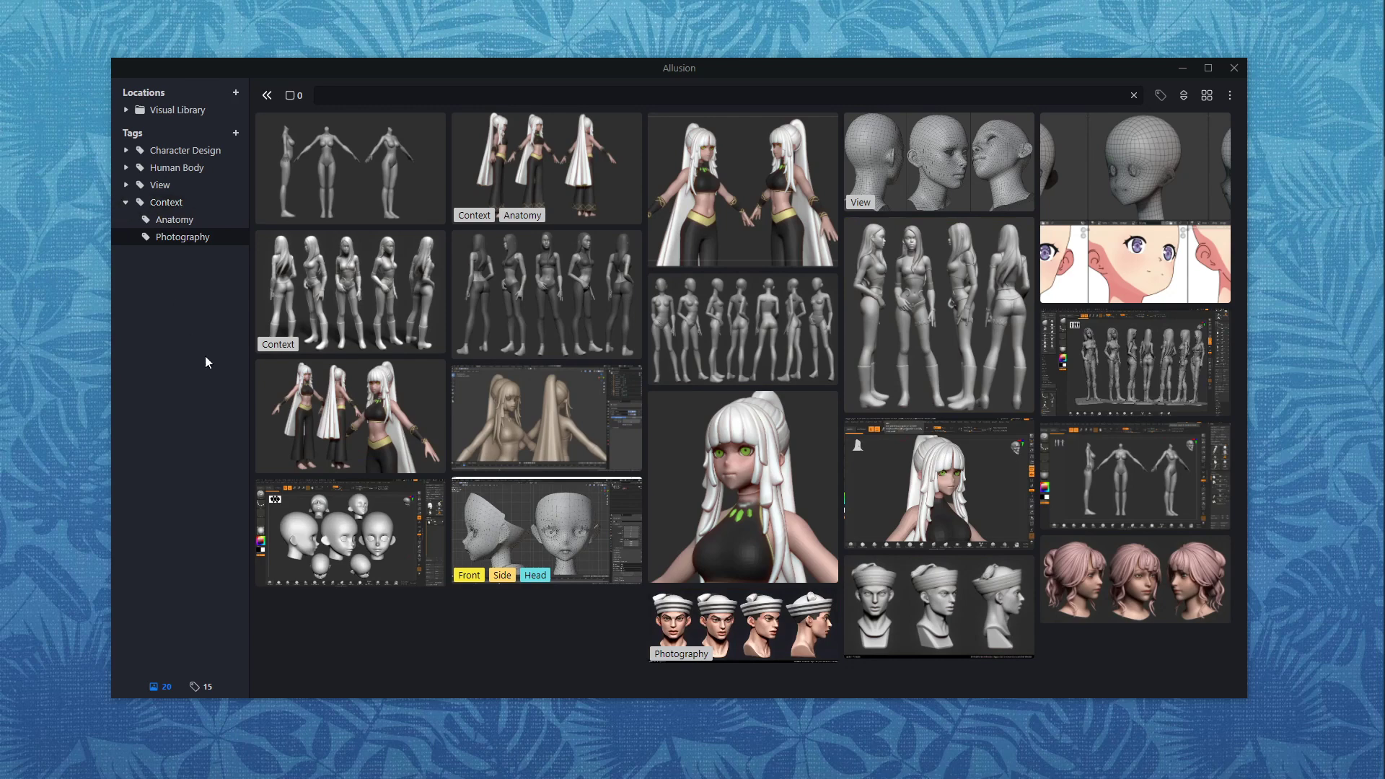
Step: Filter the gallery by Photography, then Anatomy, and finally by the parent Context tag
click(174, 238)
click(173, 223)
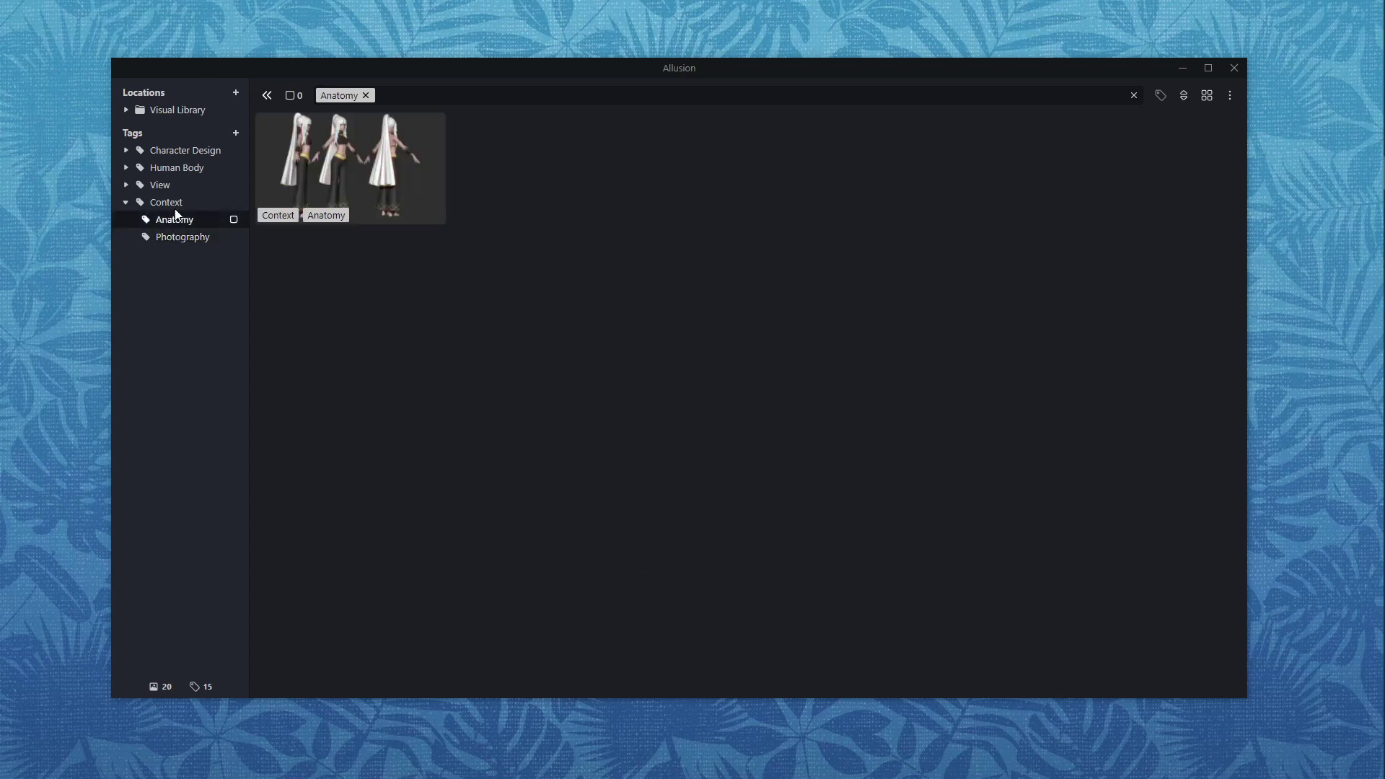
click(176, 205)
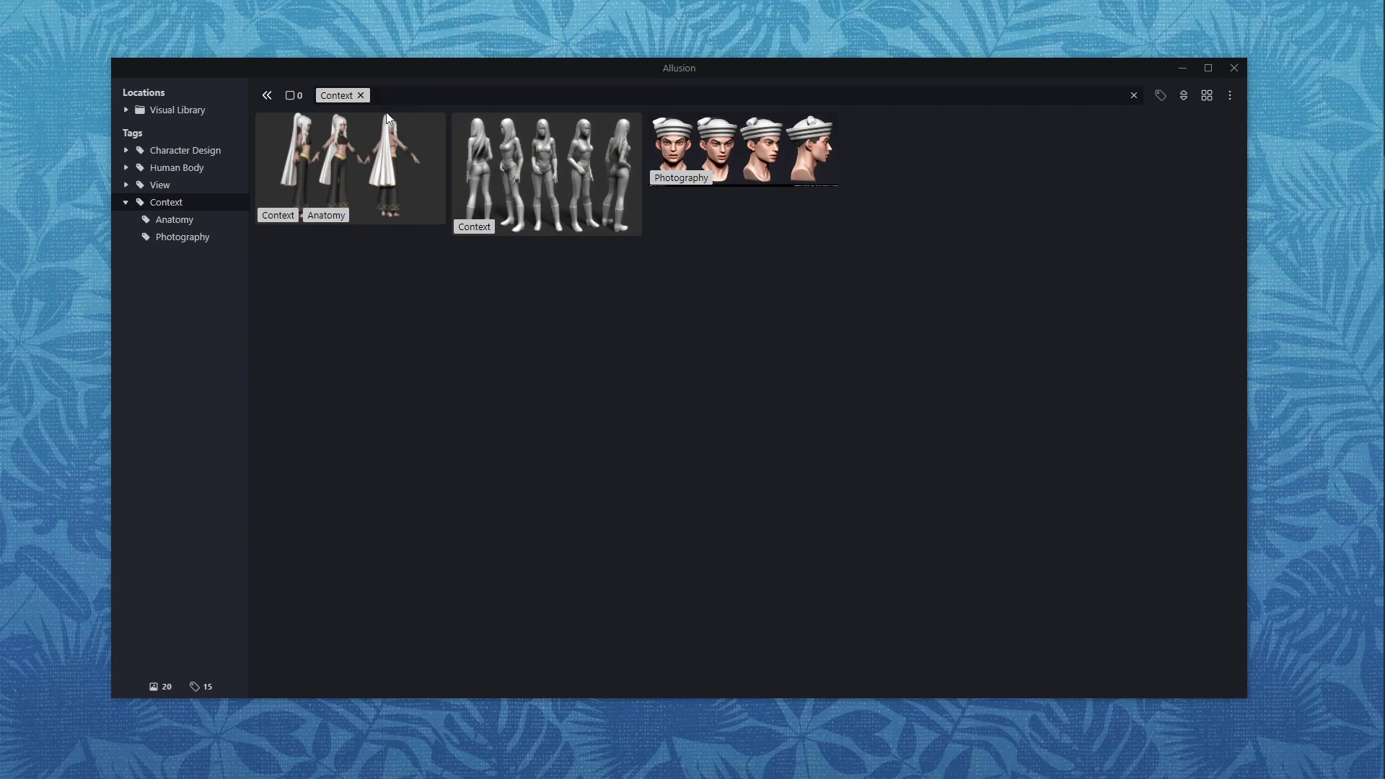
Step: Run an Advanced Search for Tags 'Contains' Context without sub-tags, then clear the search
click(1229, 96)
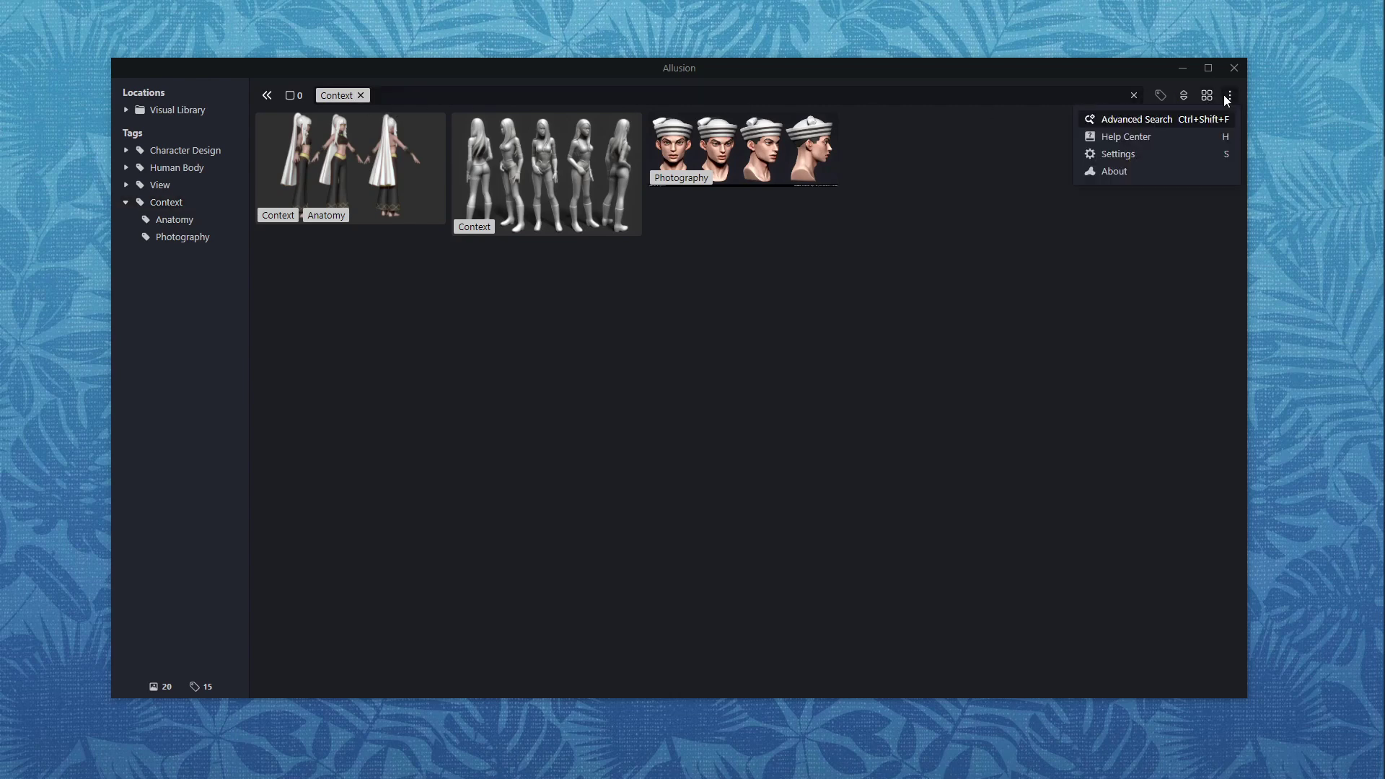
click(1163, 121)
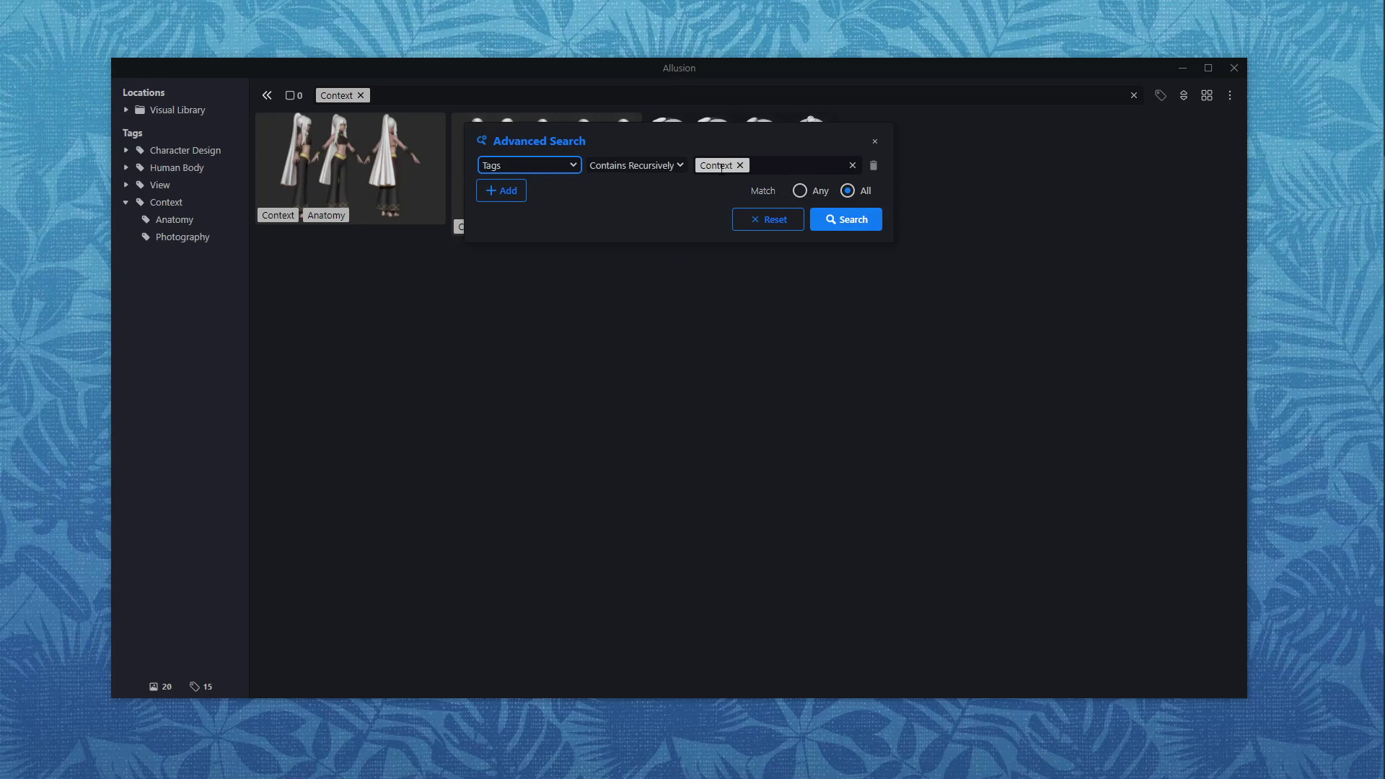
click(655, 164)
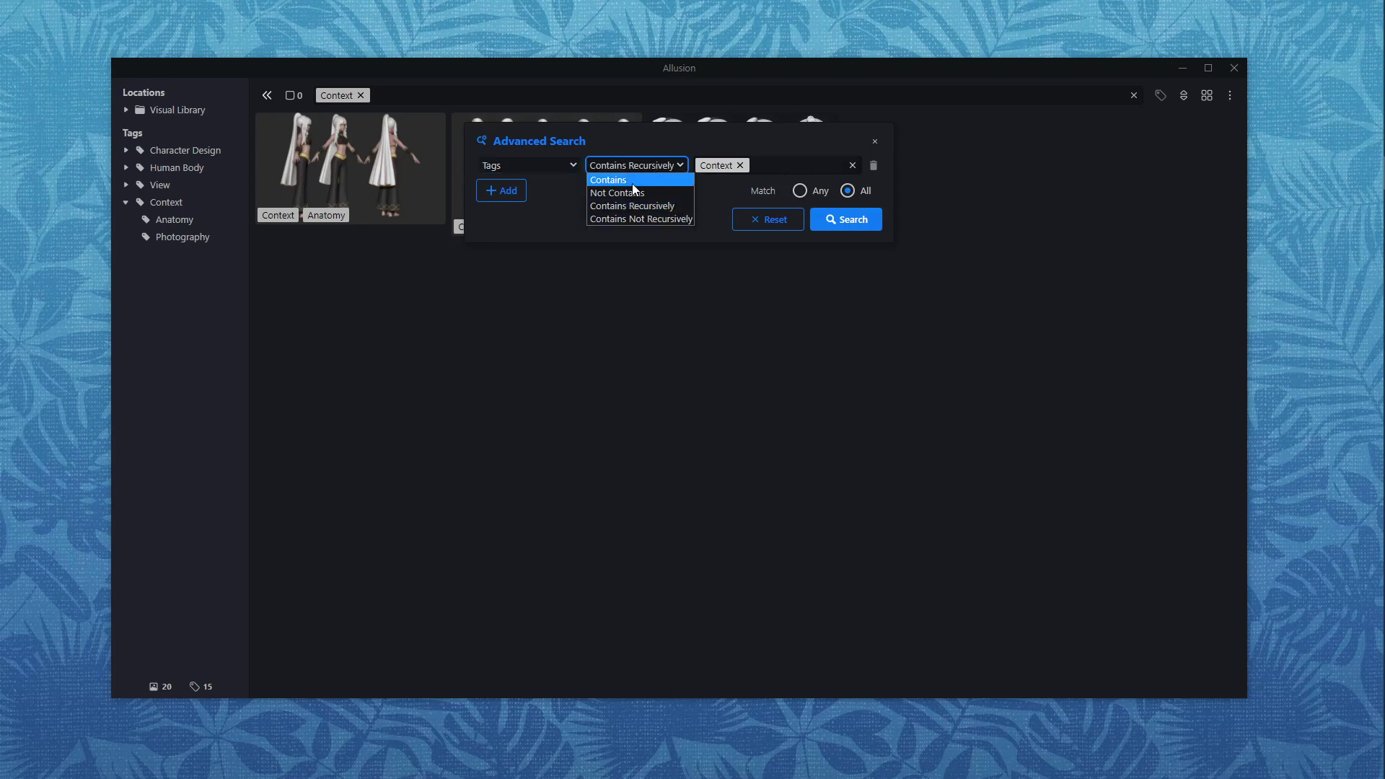
click(633, 181)
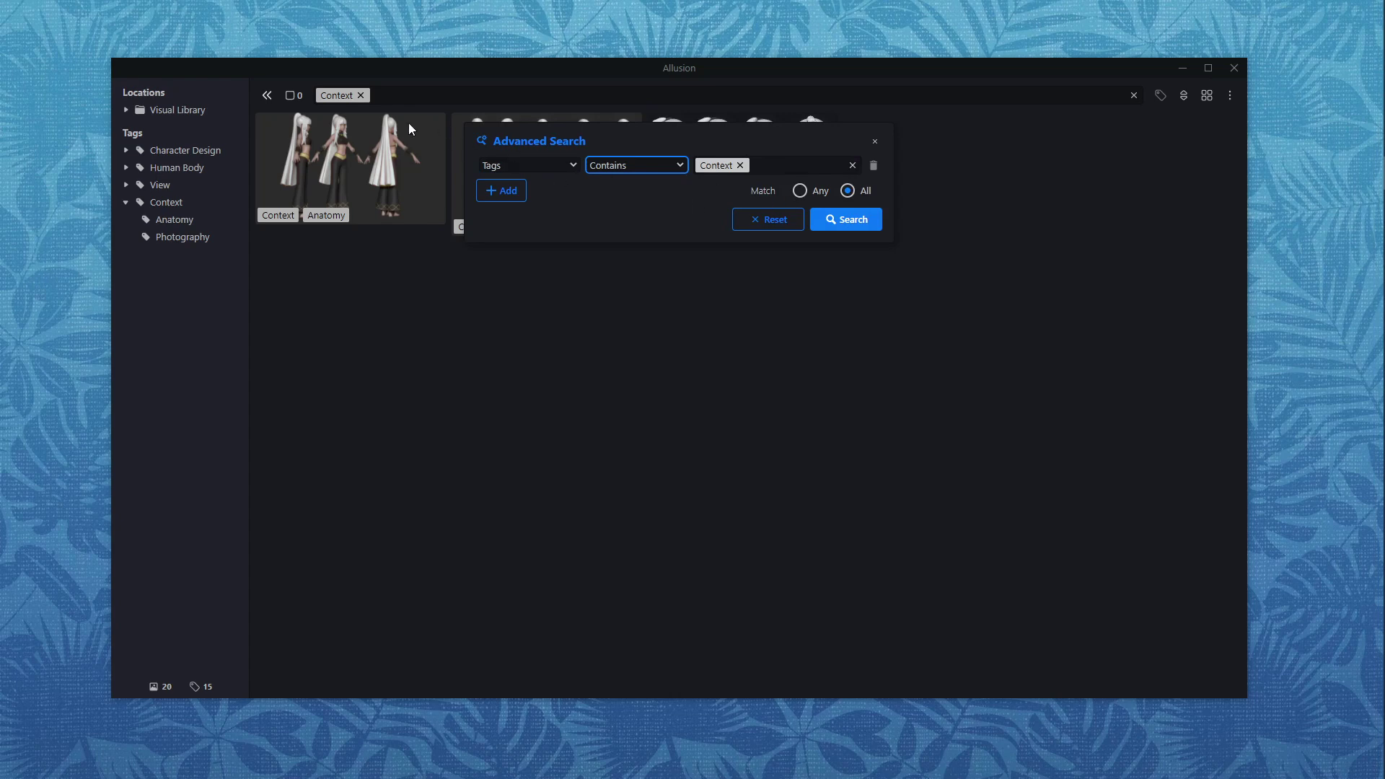
click(864, 221)
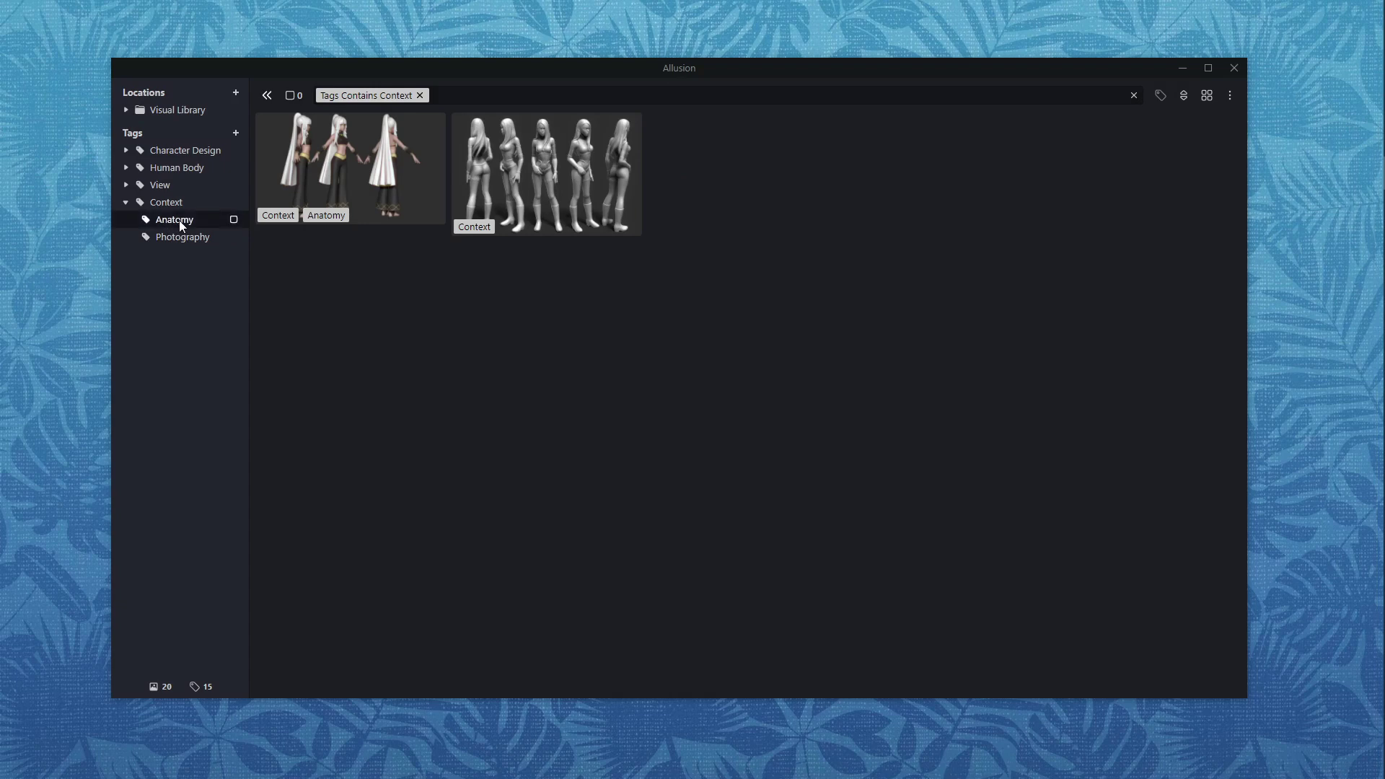
click(420, 96)
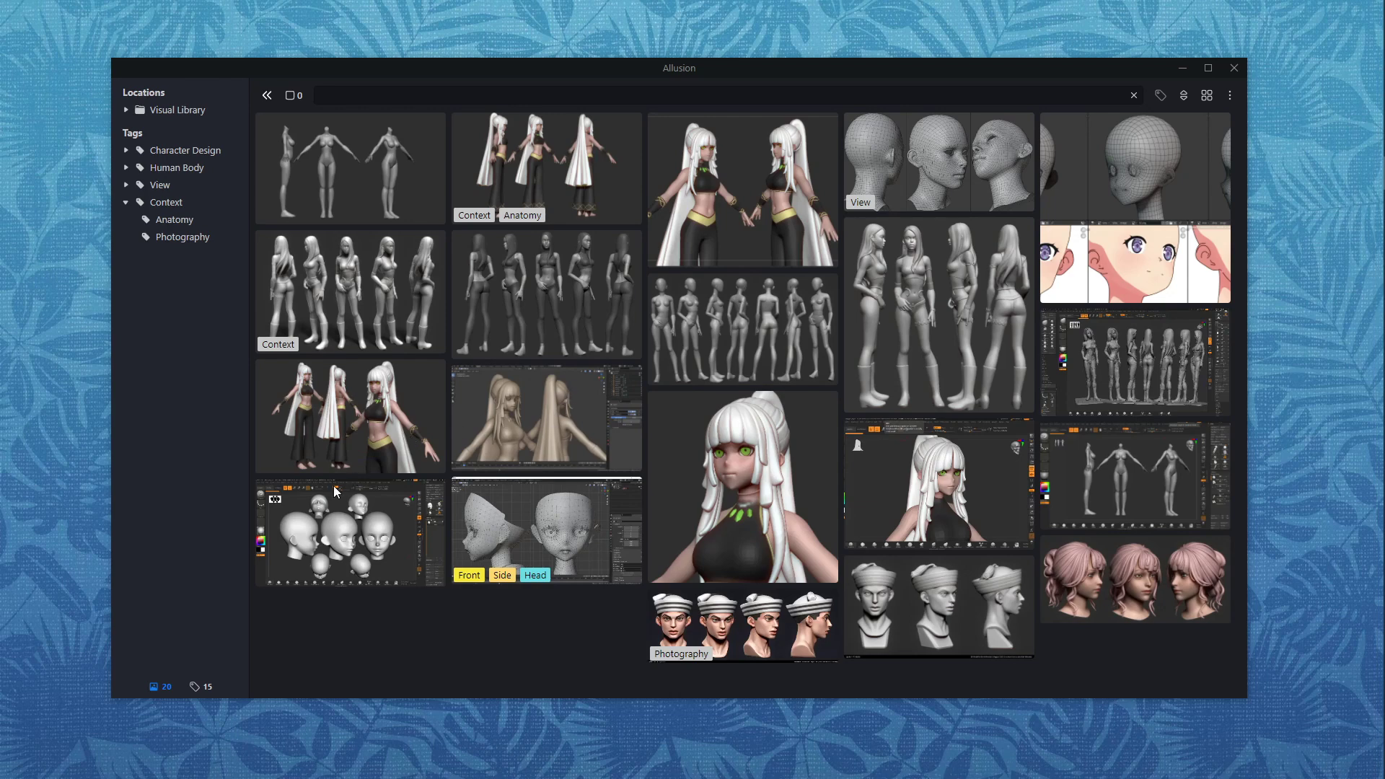
click(200, 691)
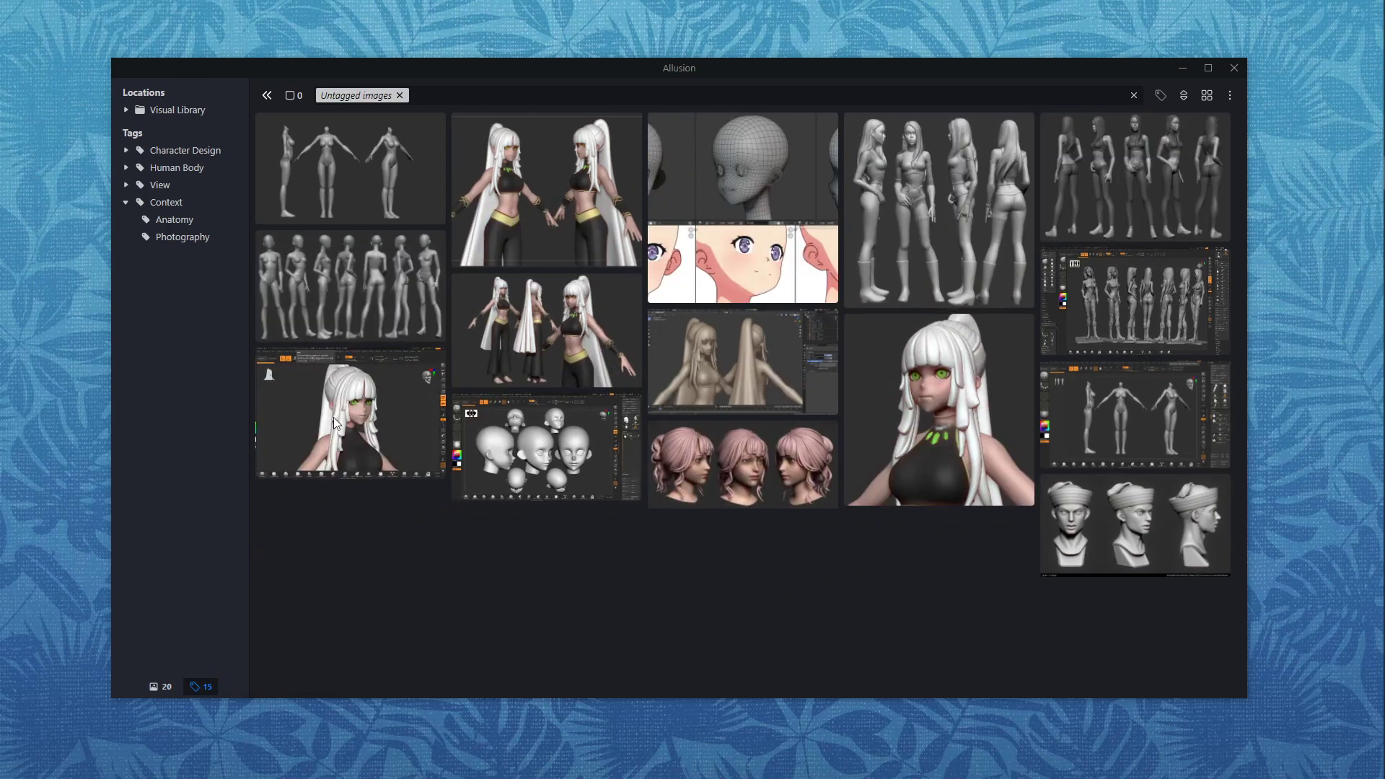
click(162, 687)
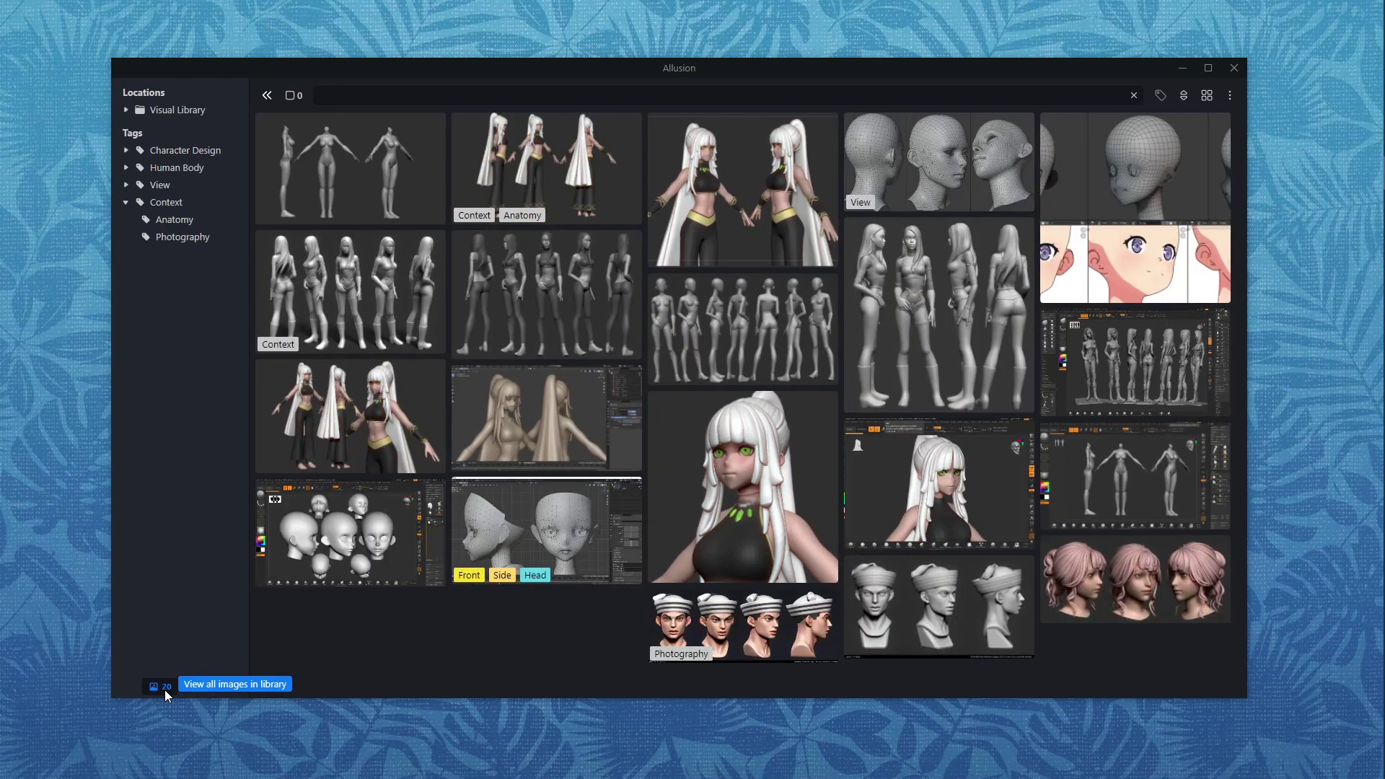
double_click(385, 193)
click(289, 98)
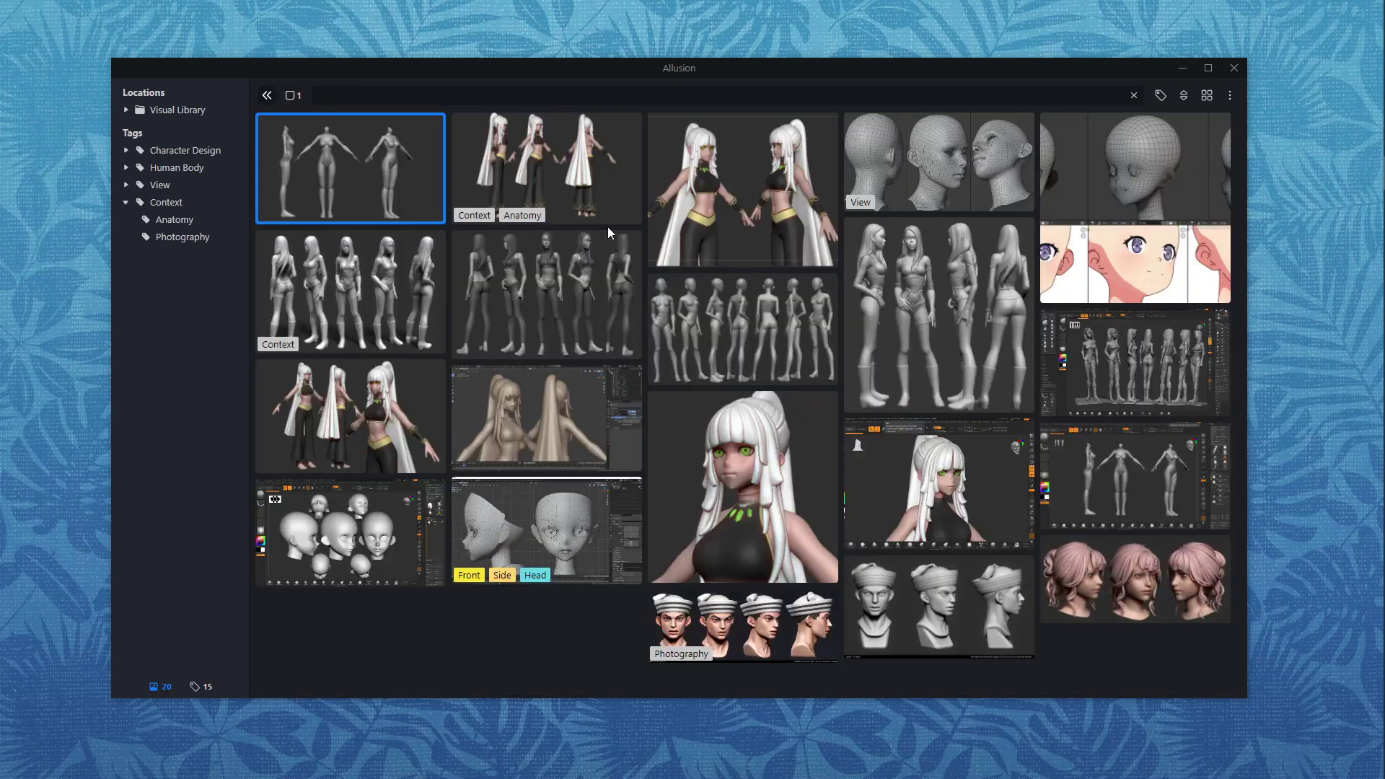
double_click(873, 294)
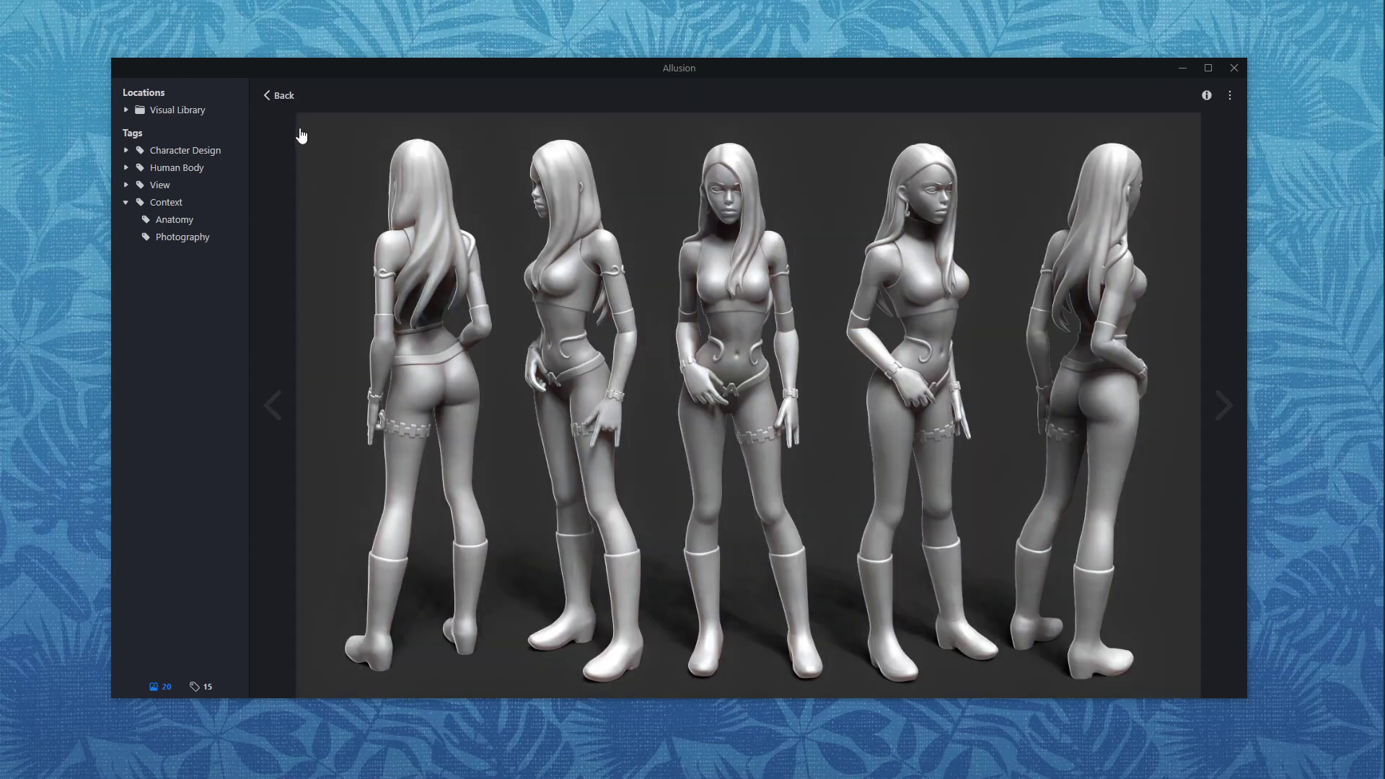
click(280, 96)
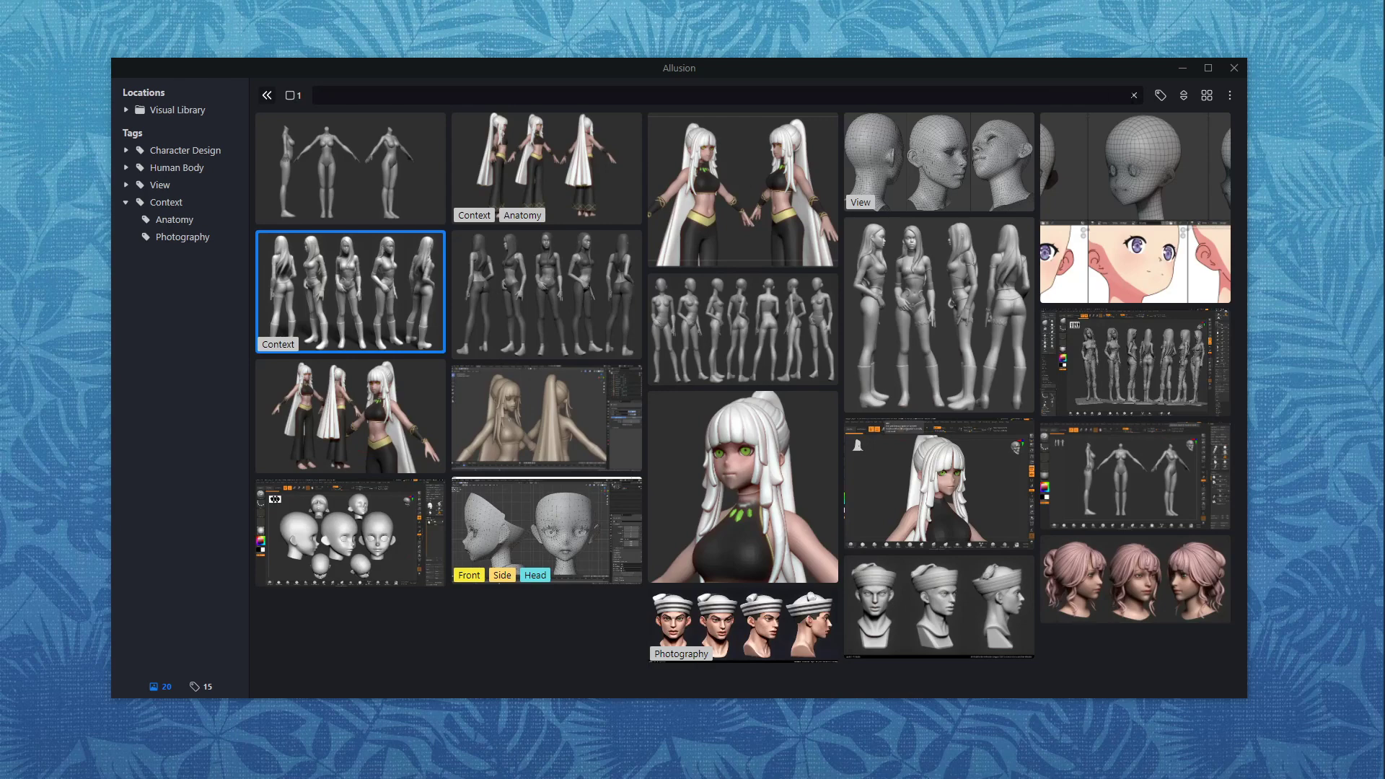
Step: Select the character sheet and, in the tag editor, create a Back tag and apply Back and Head
click(510, 286)
click(365, 183)
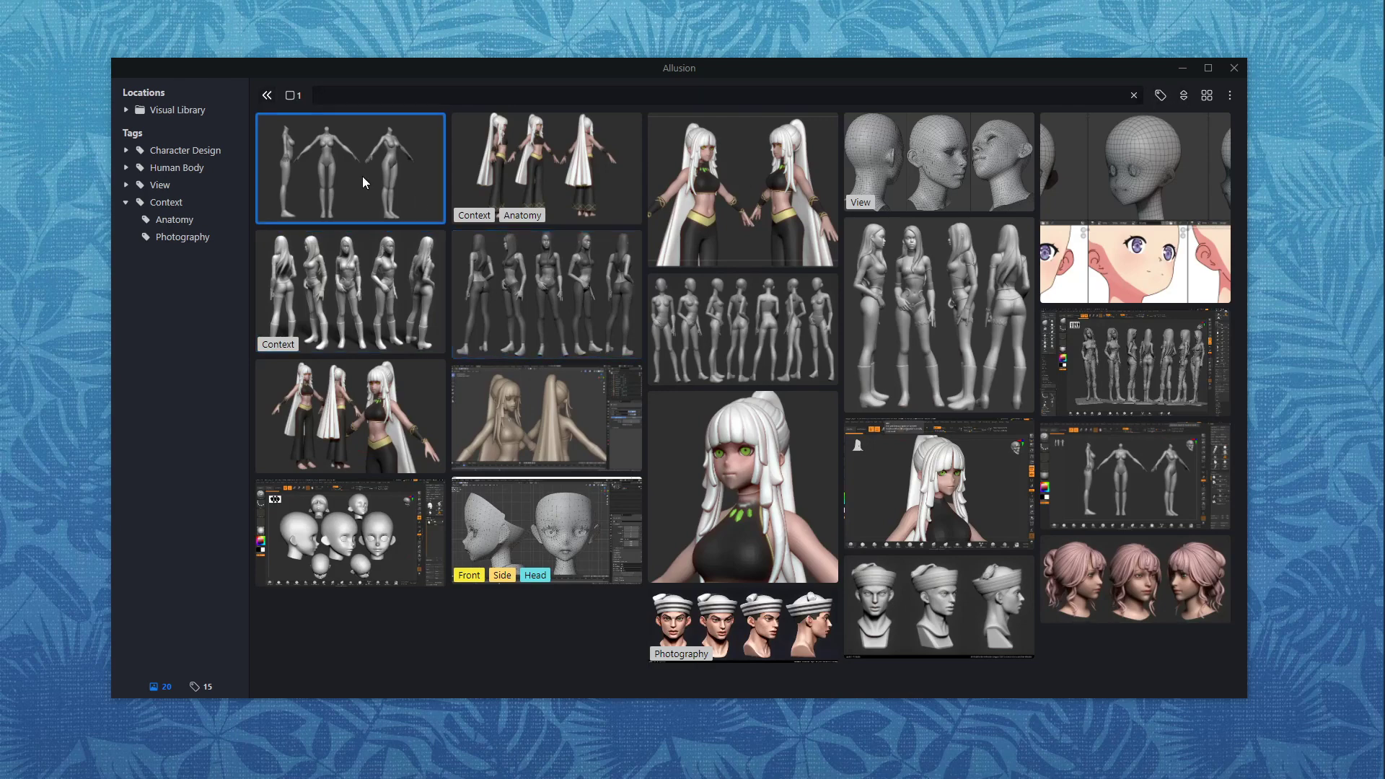
click(554, 172)
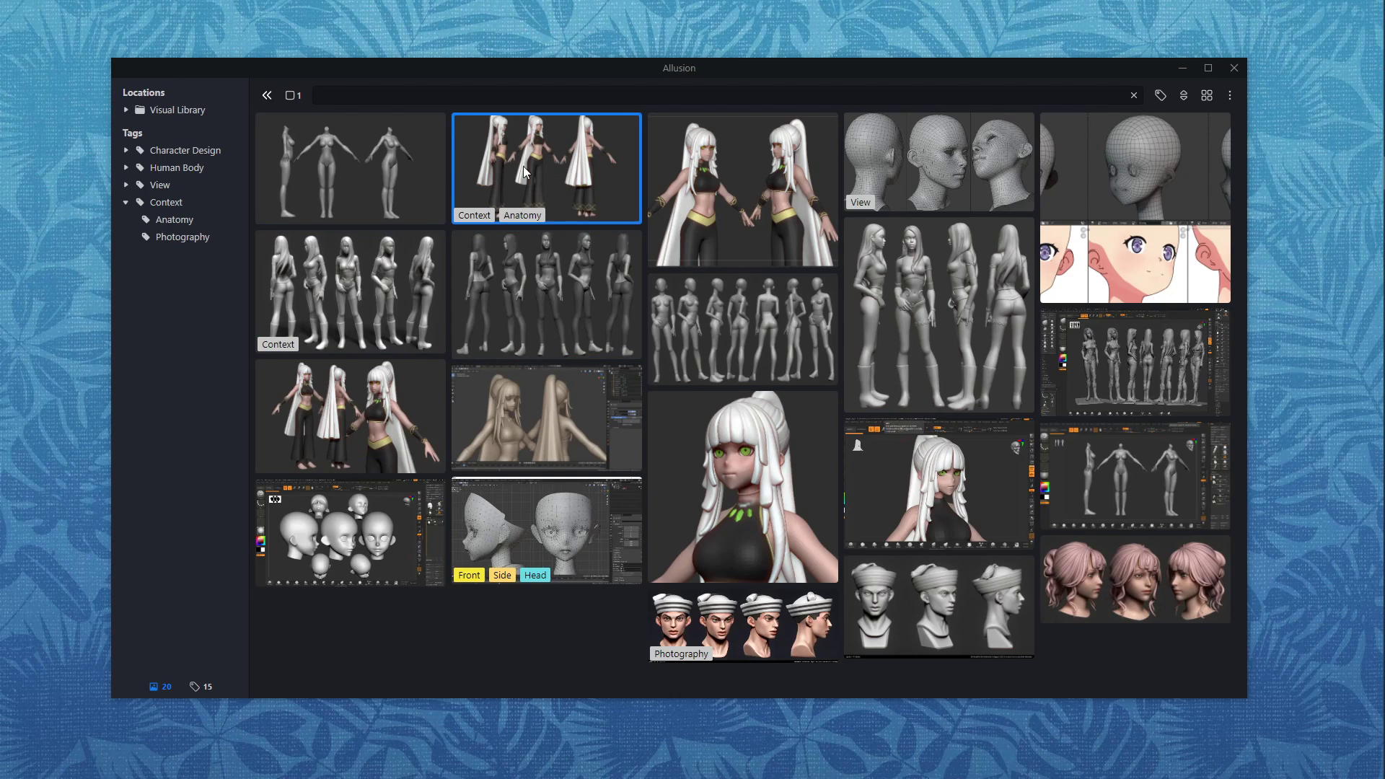
key(t)
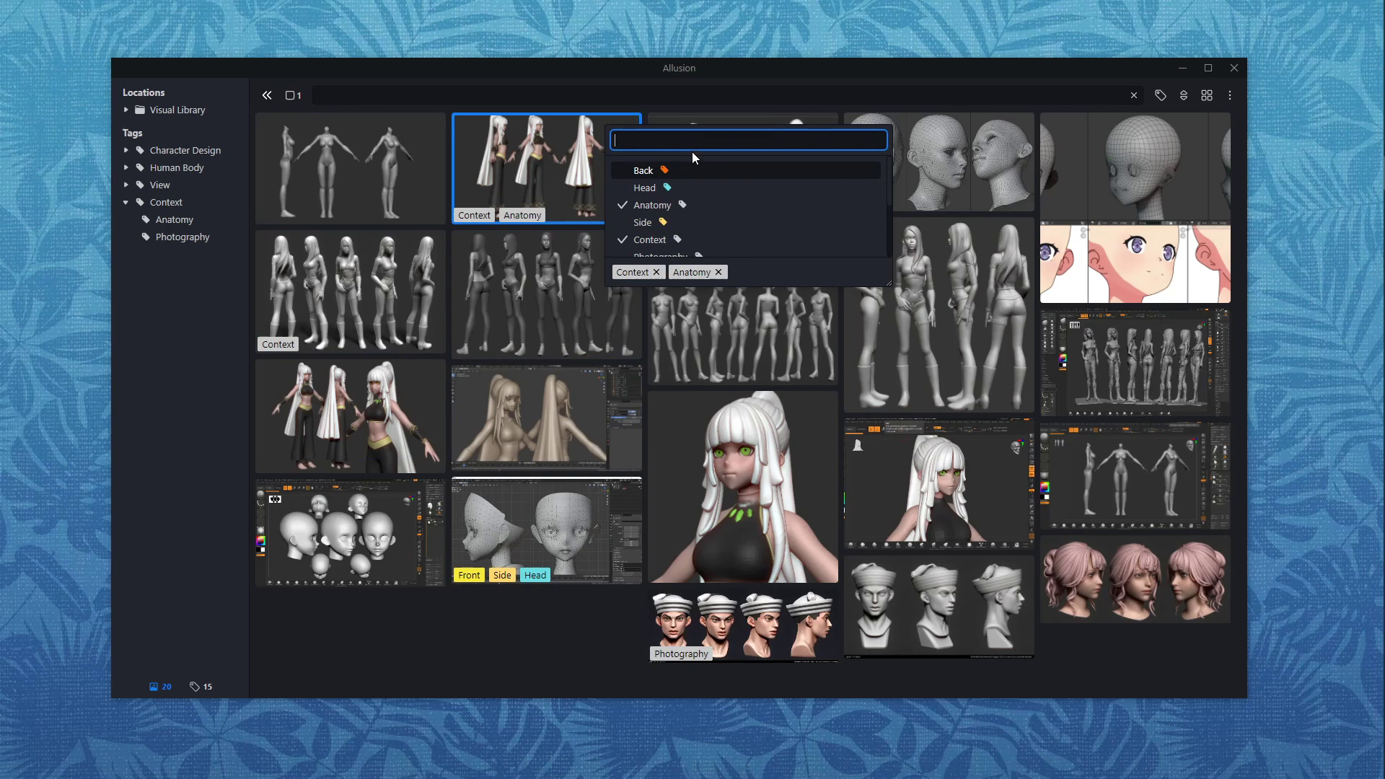
text(b)
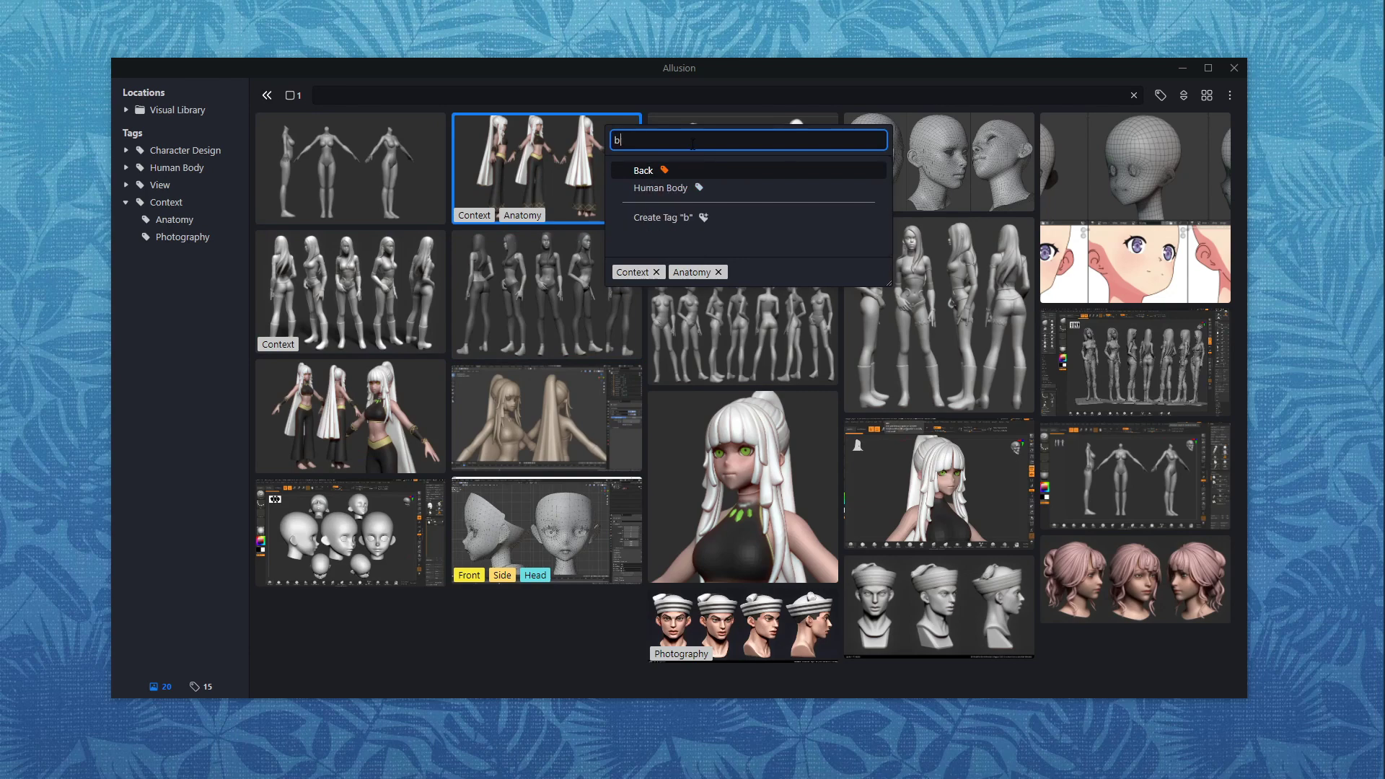
text(a)
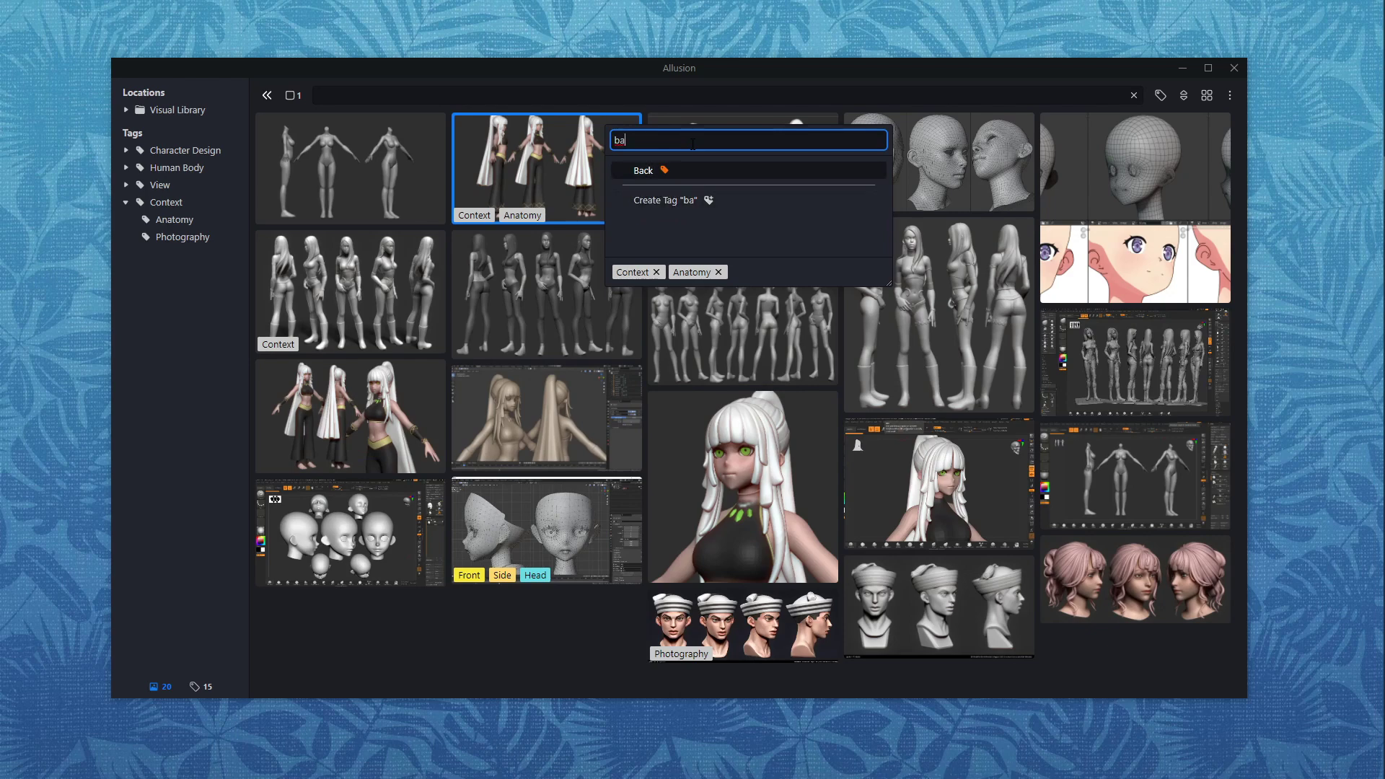
key(Return)
key(Down)
key(Down)
key(Down)
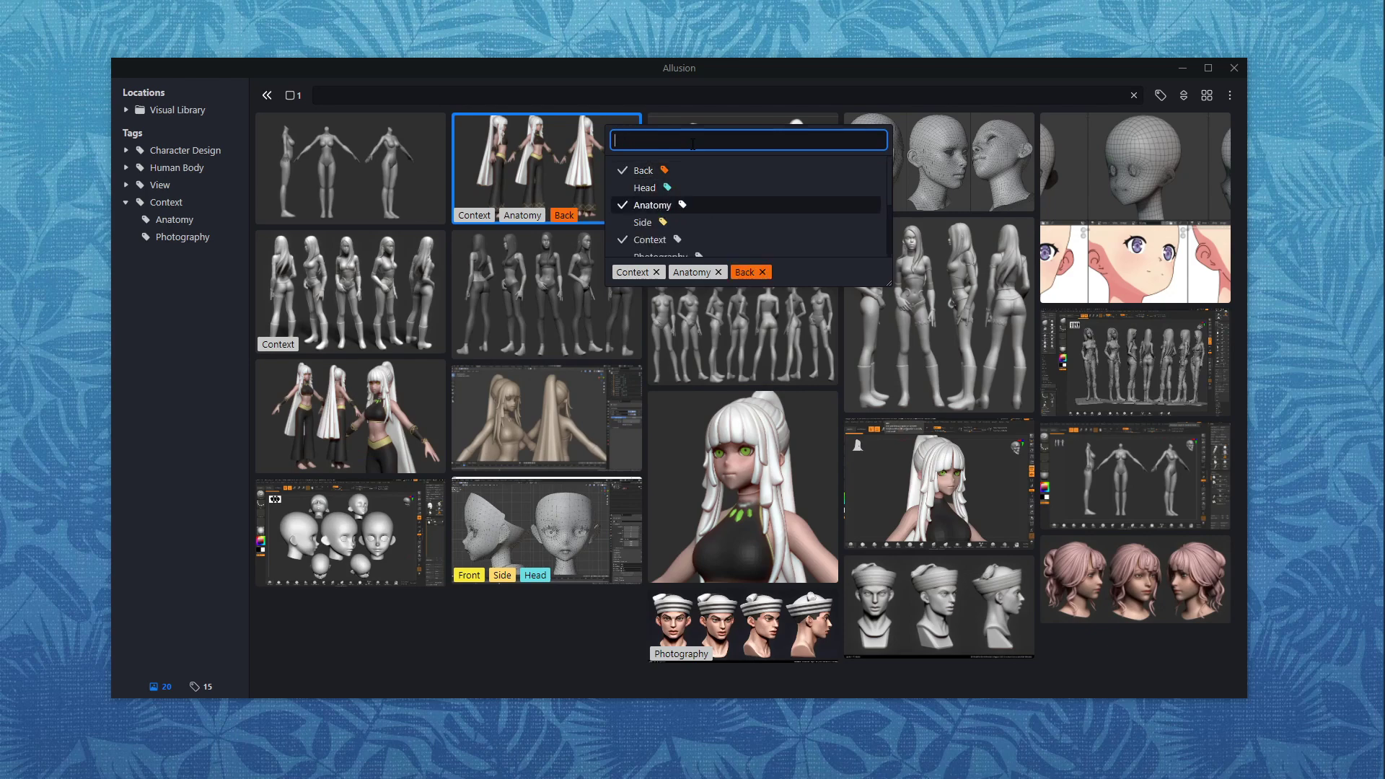
key(Return)
key(Return)
key(Up)
key(Up)
key(Return)
Step: Tag the following images with Back, Side and Context, then highlight Photography for the grey lineup
key(Right)
key(Up)
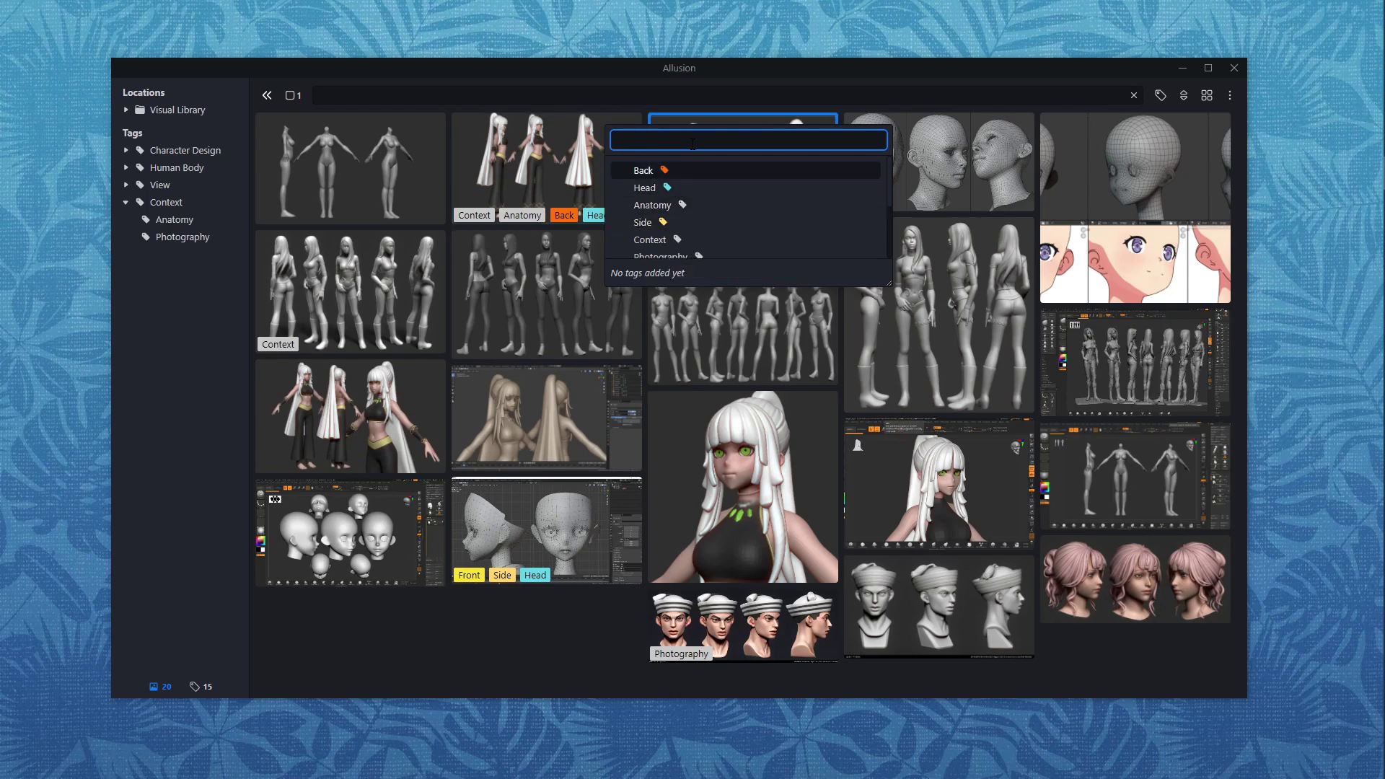
key(Return)
key(Right)
key(Down)
key(Down)
key(Down)
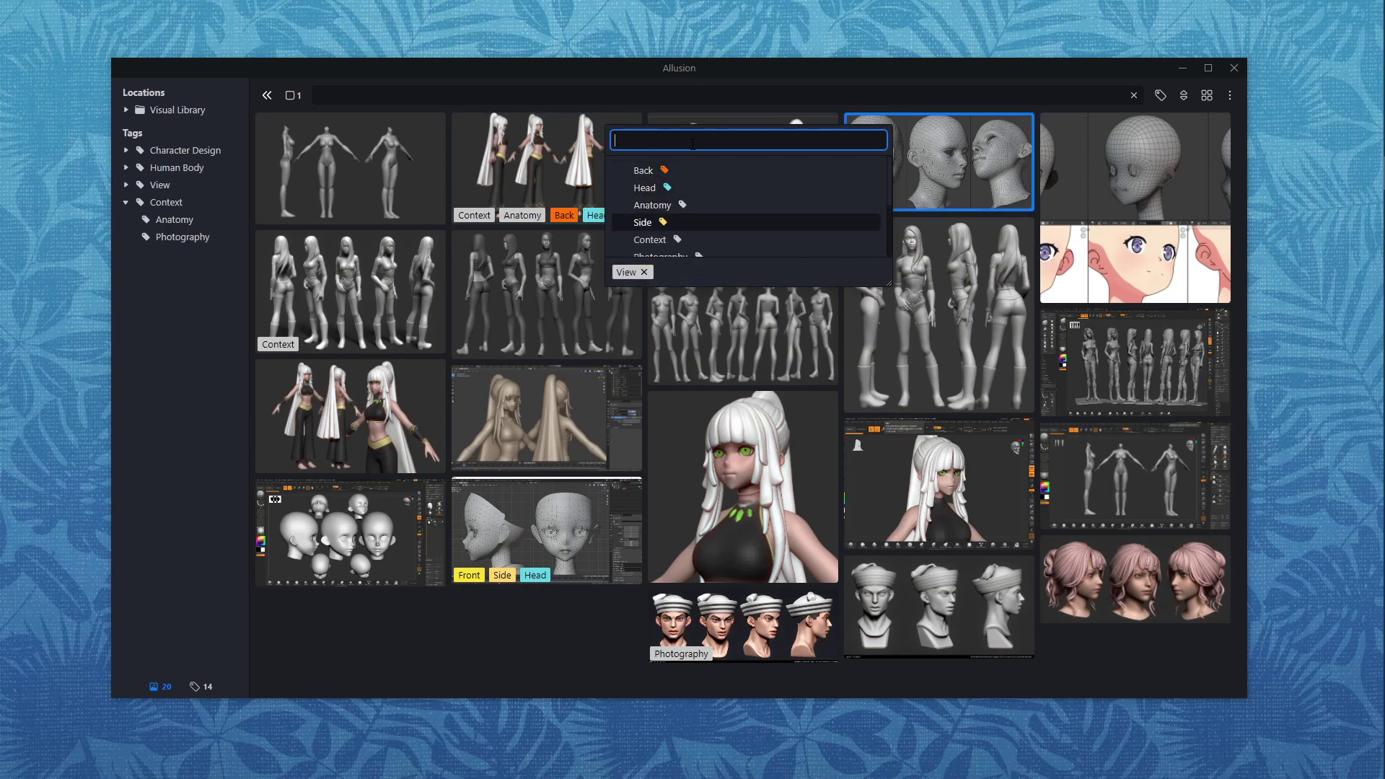
key(Return)
key(Right)
key(Down)
key(Return)
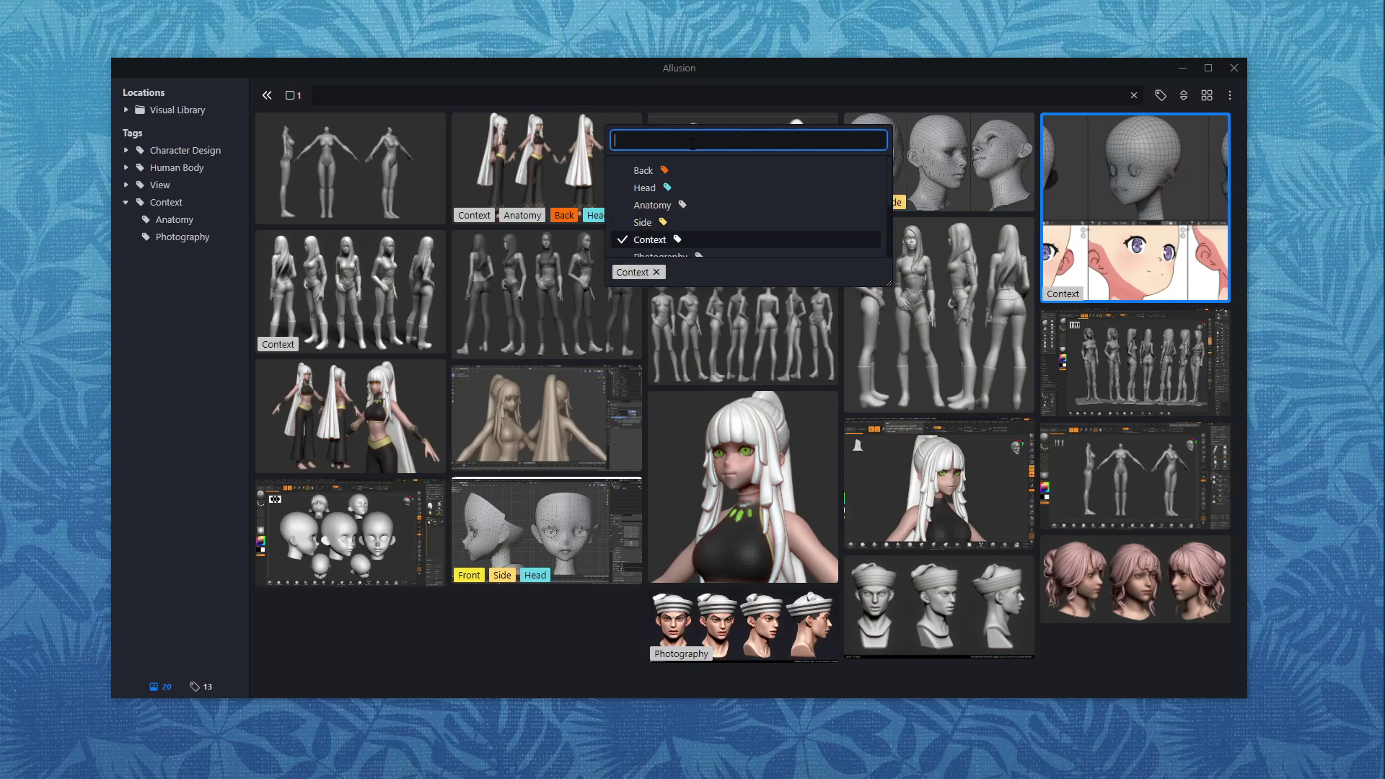
key(Right)
key(Right)
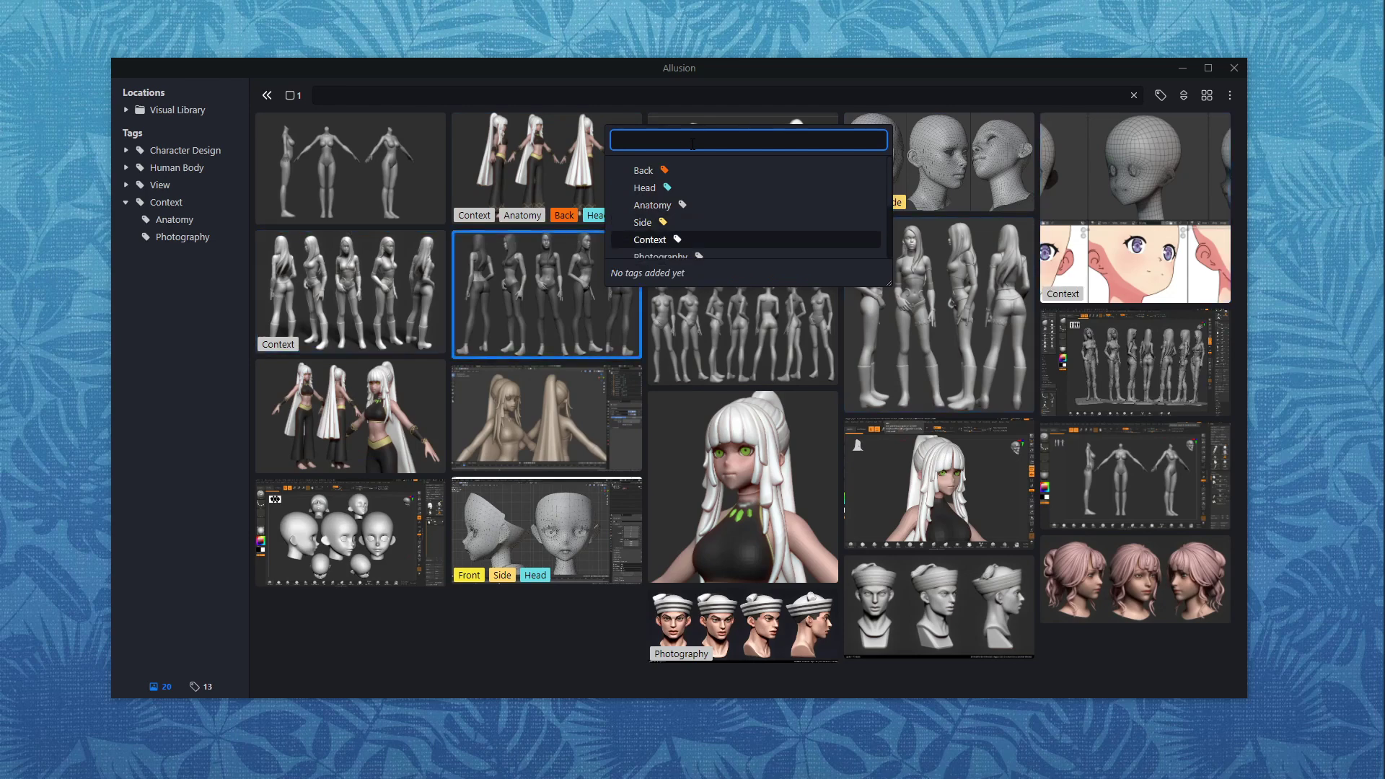
key(Down)
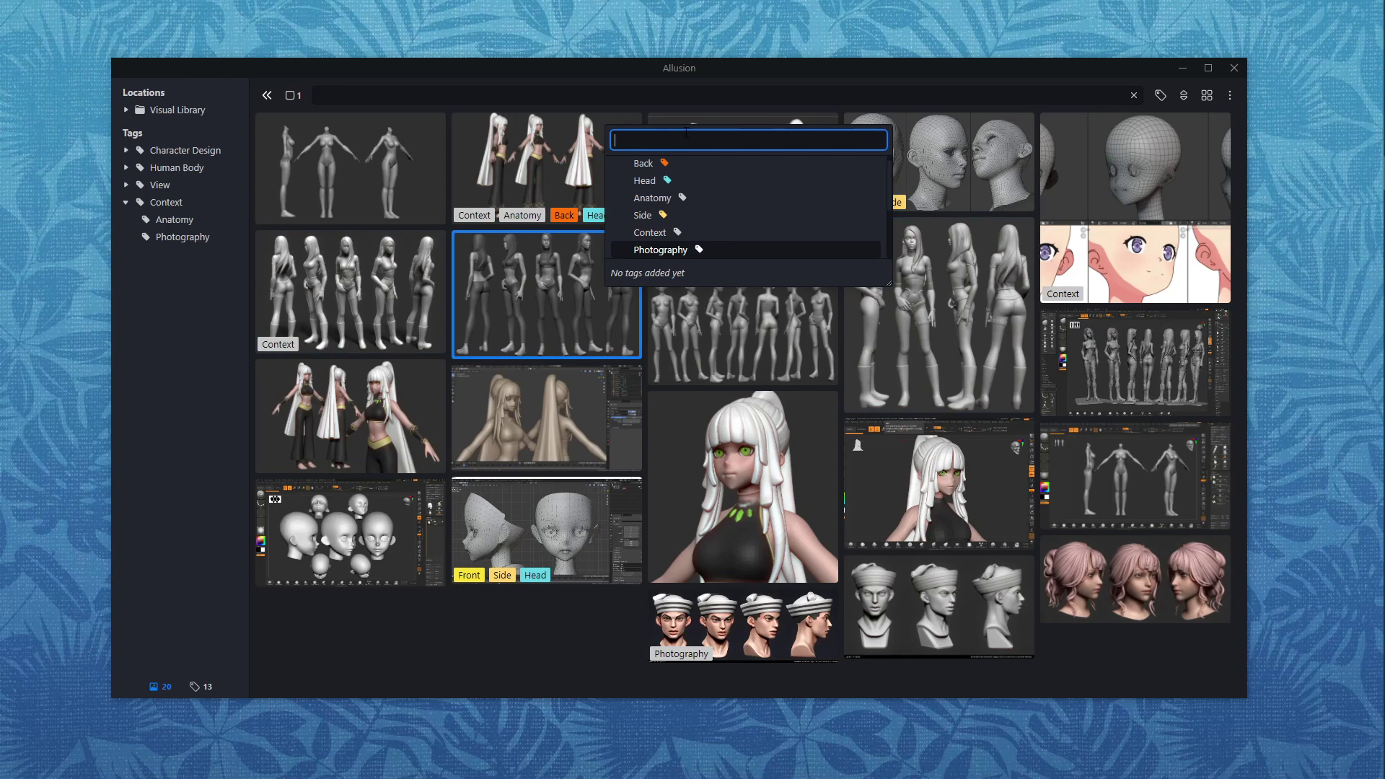
Step: Dismiss the tag list on the beige hair thumbnail, leaving the grey lineup image untagged
click(635, 390)
click(631, 390)
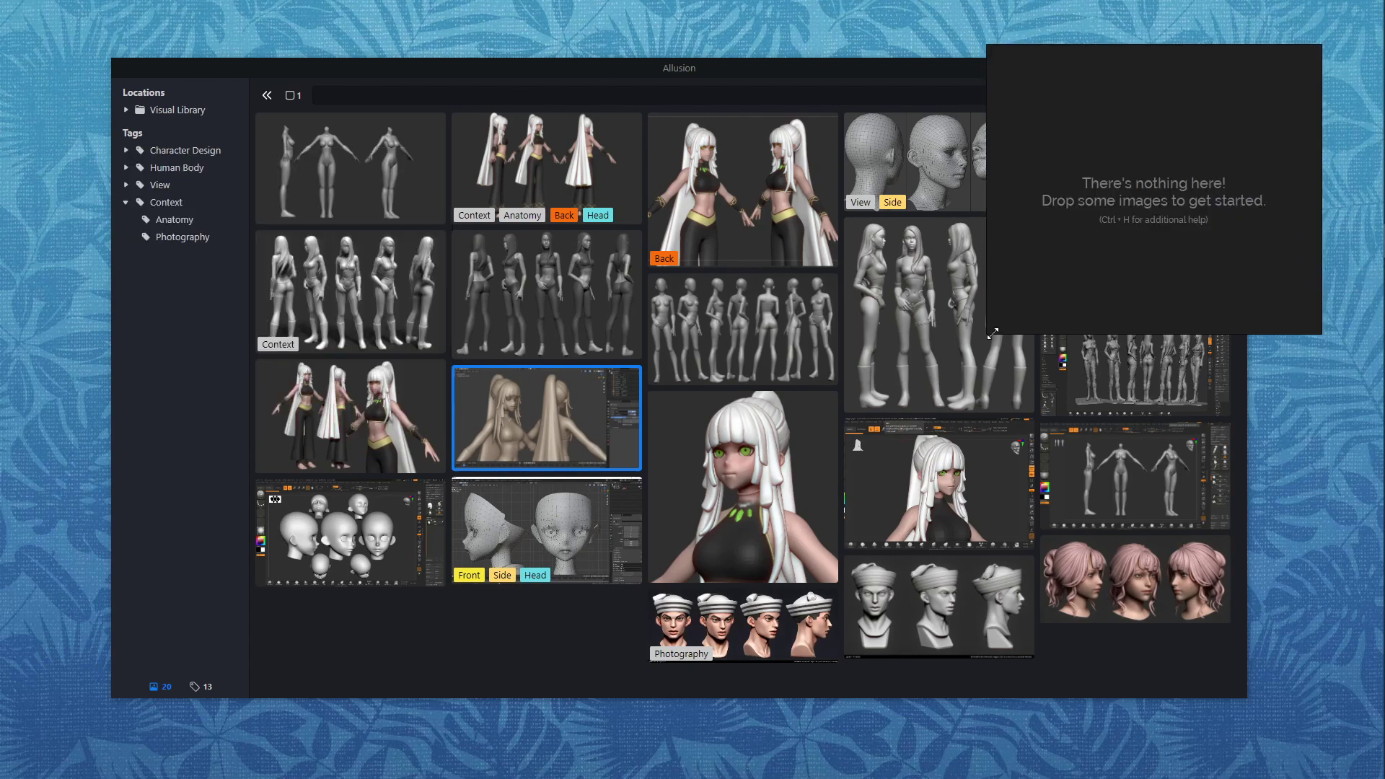
Step: Resize the empty PureRef board, shift Allusion left, and widen the board into the freed space
drag(987, 334, 932, 629)
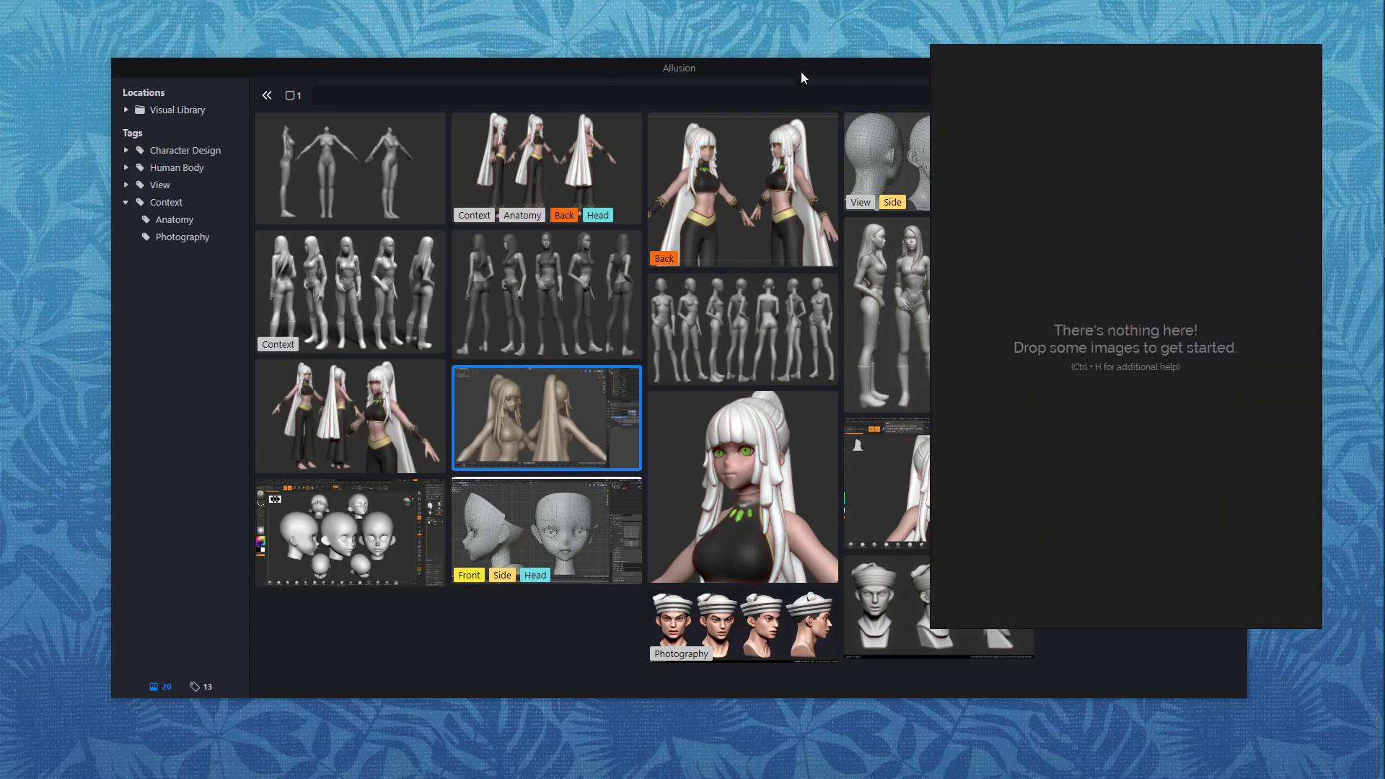
drag(802, 77, 772, 74)
drag(907, 82, 898, 84)
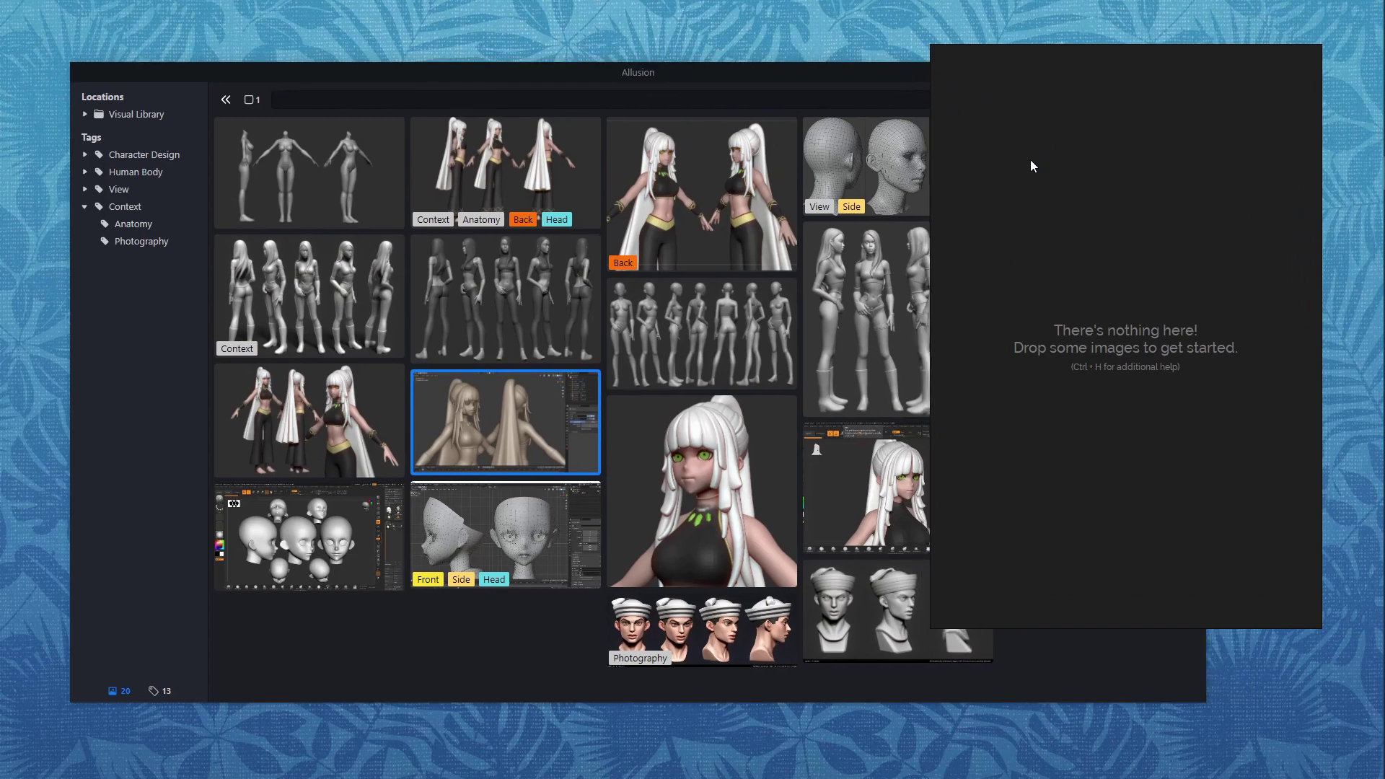
drag(931, 163, 857, 187)
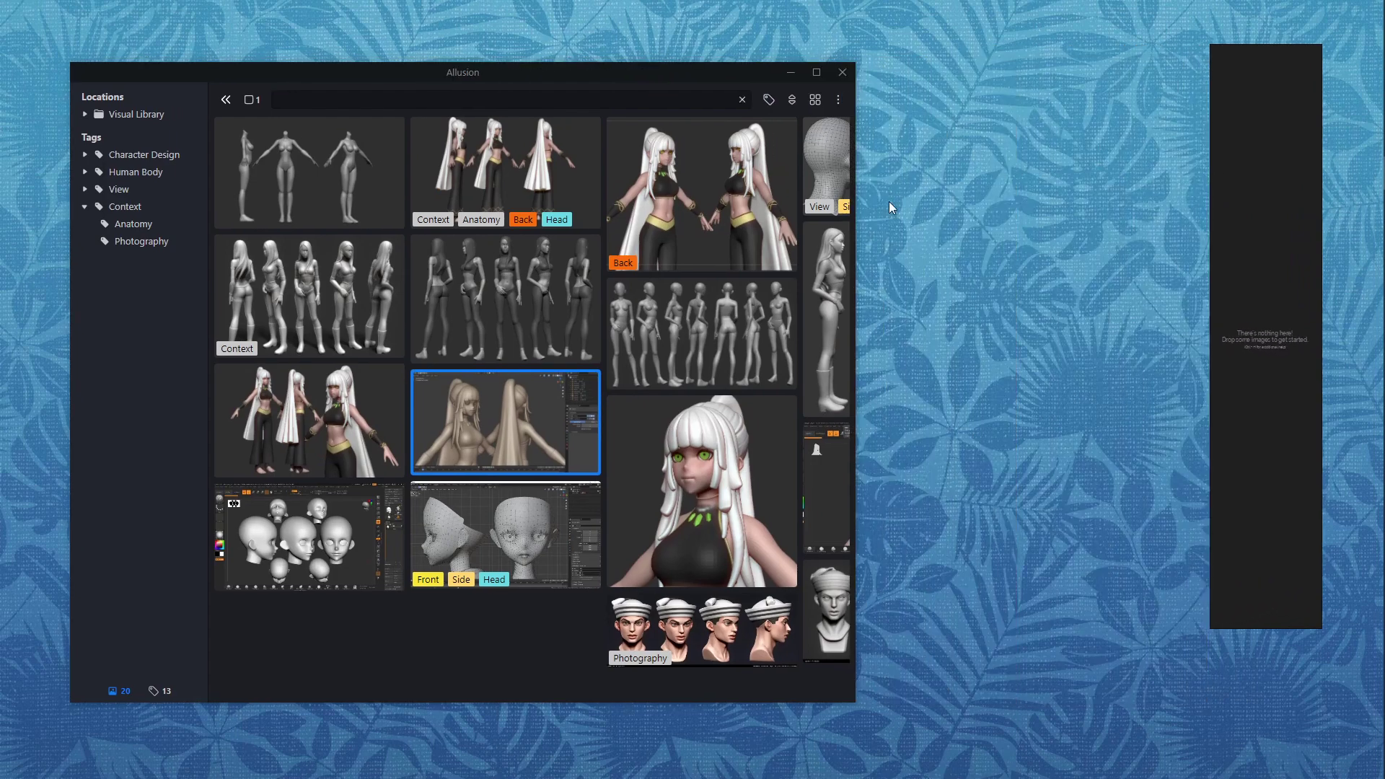
drag(1211, 217, 876, 185)
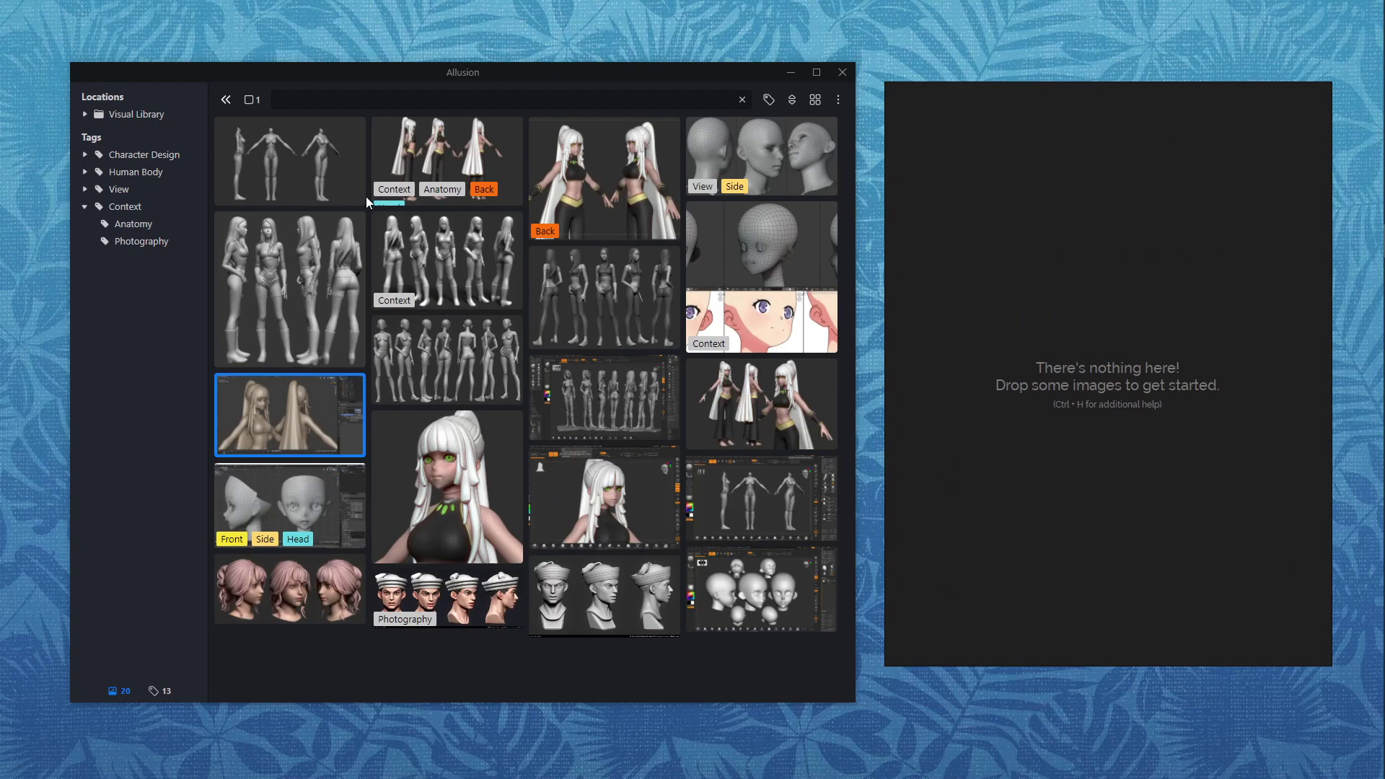
Step: Select the grey full-body figures plus two character images, drop them onto PureRef, then deselect
click(263, 154)
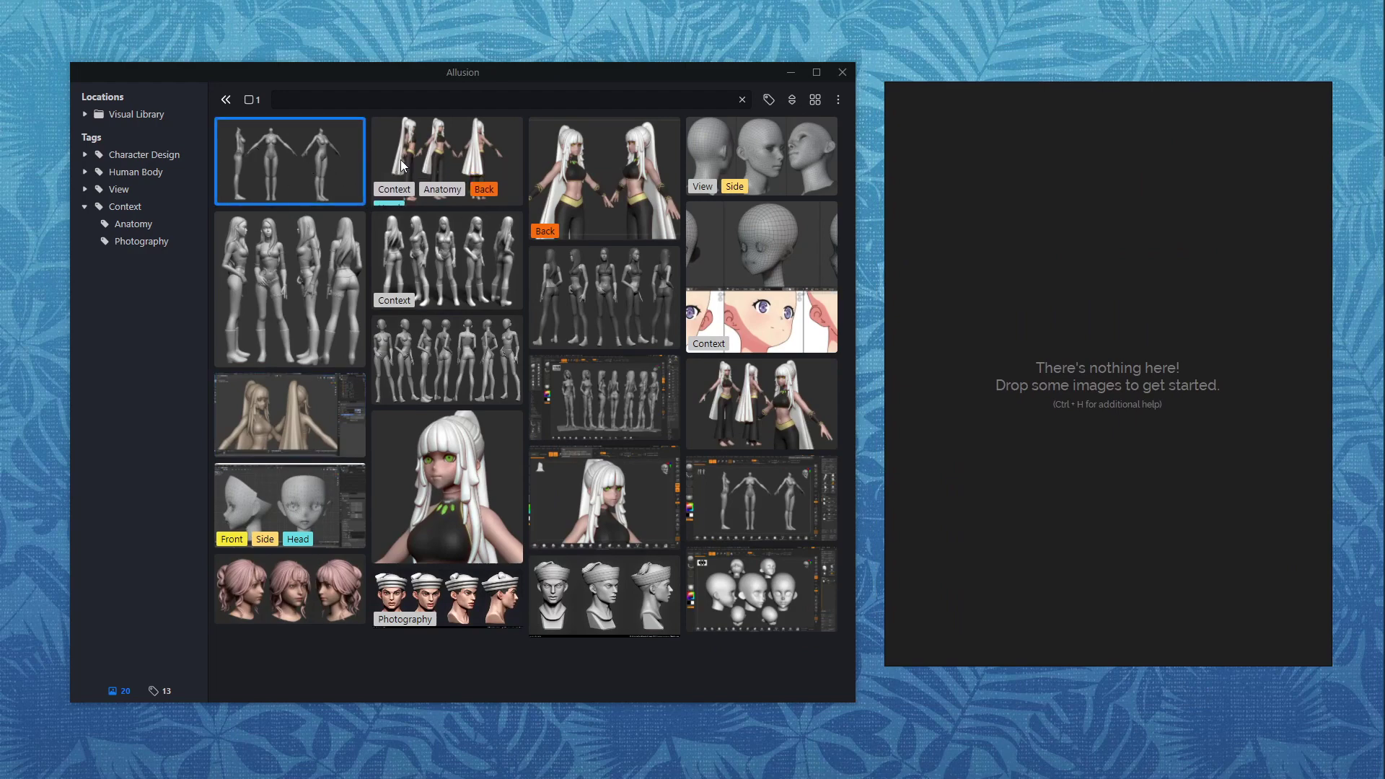
shift+click(609, 176)
drag(415, 153, 1133, 268)
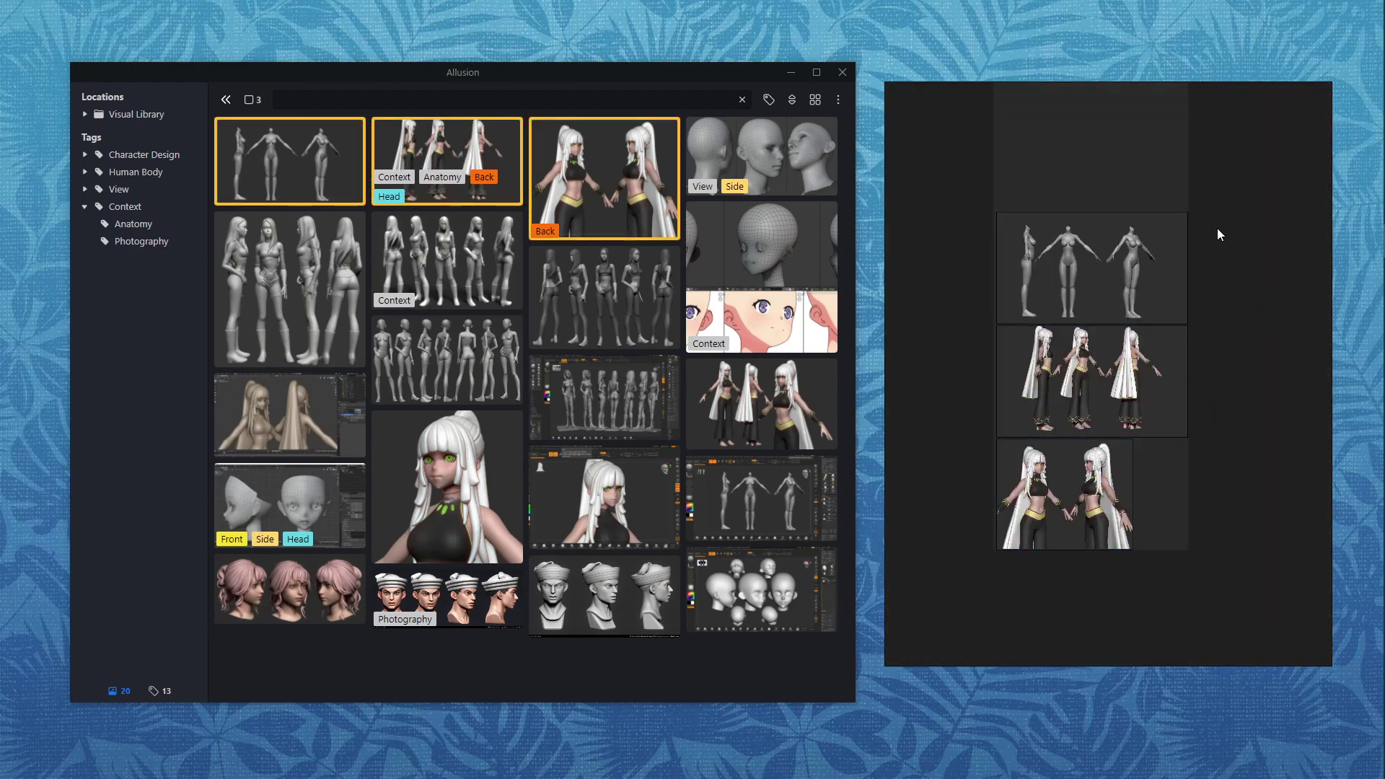
click(752, 148)
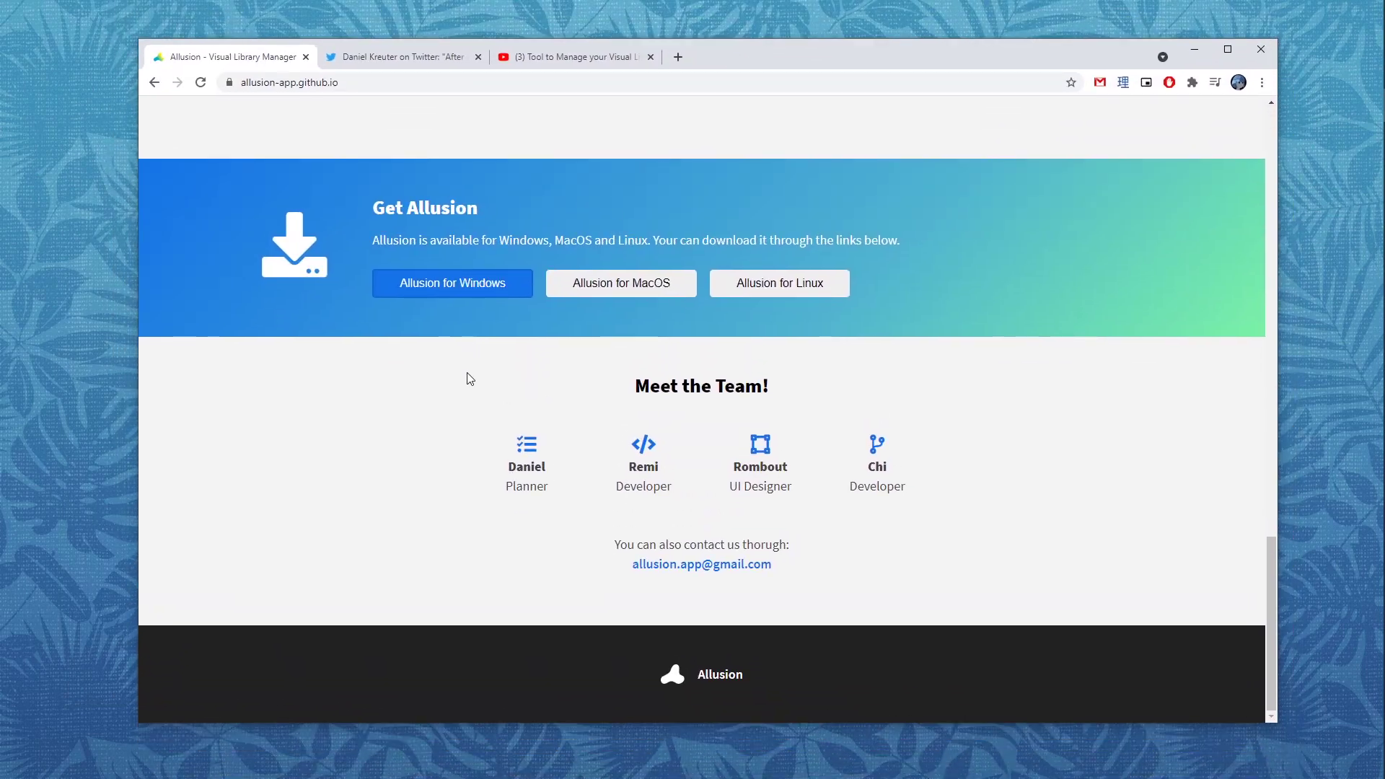
Step: Scroll the Allusion site up from Meet the Team to the 'Never lose another reference.' hero
scroll(300, 486, up, 3)
scroll(230, 464, up, 20)
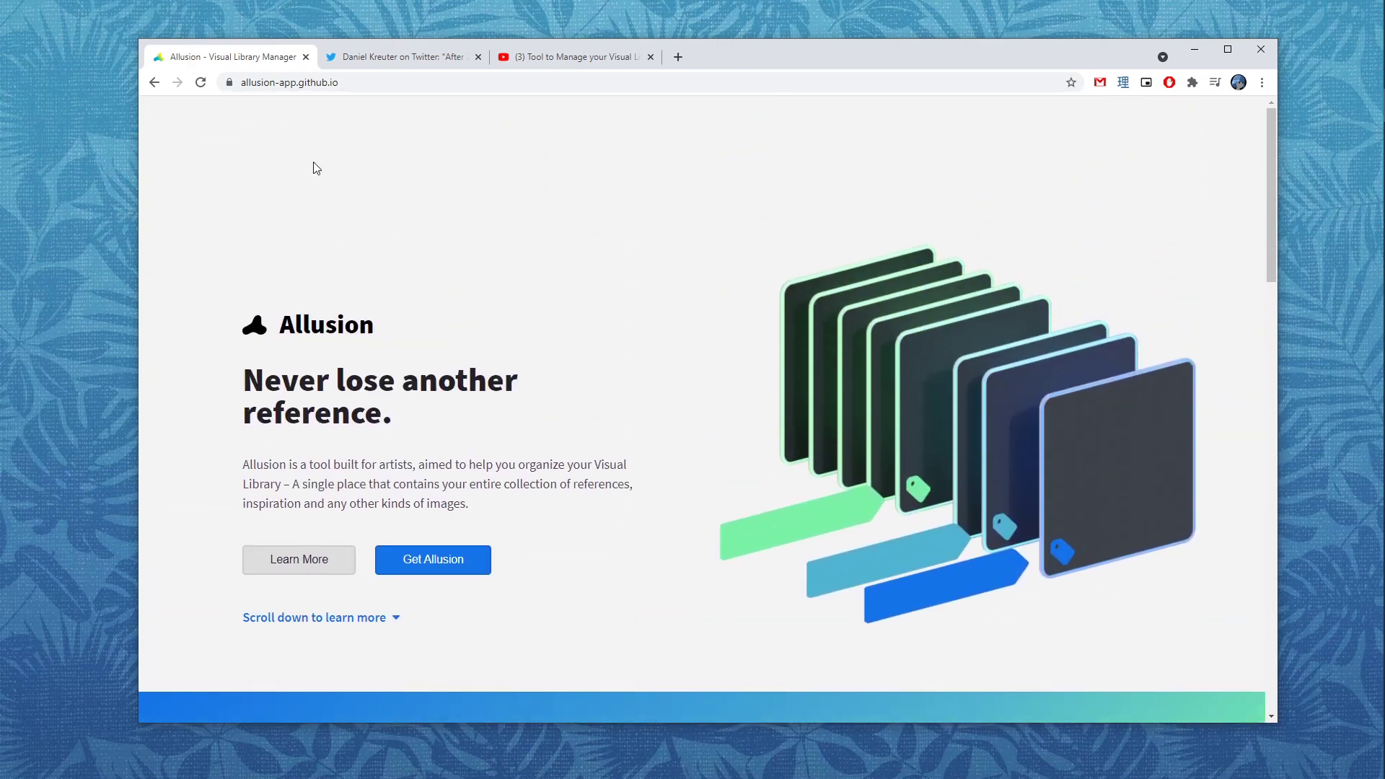
click(377, 65)
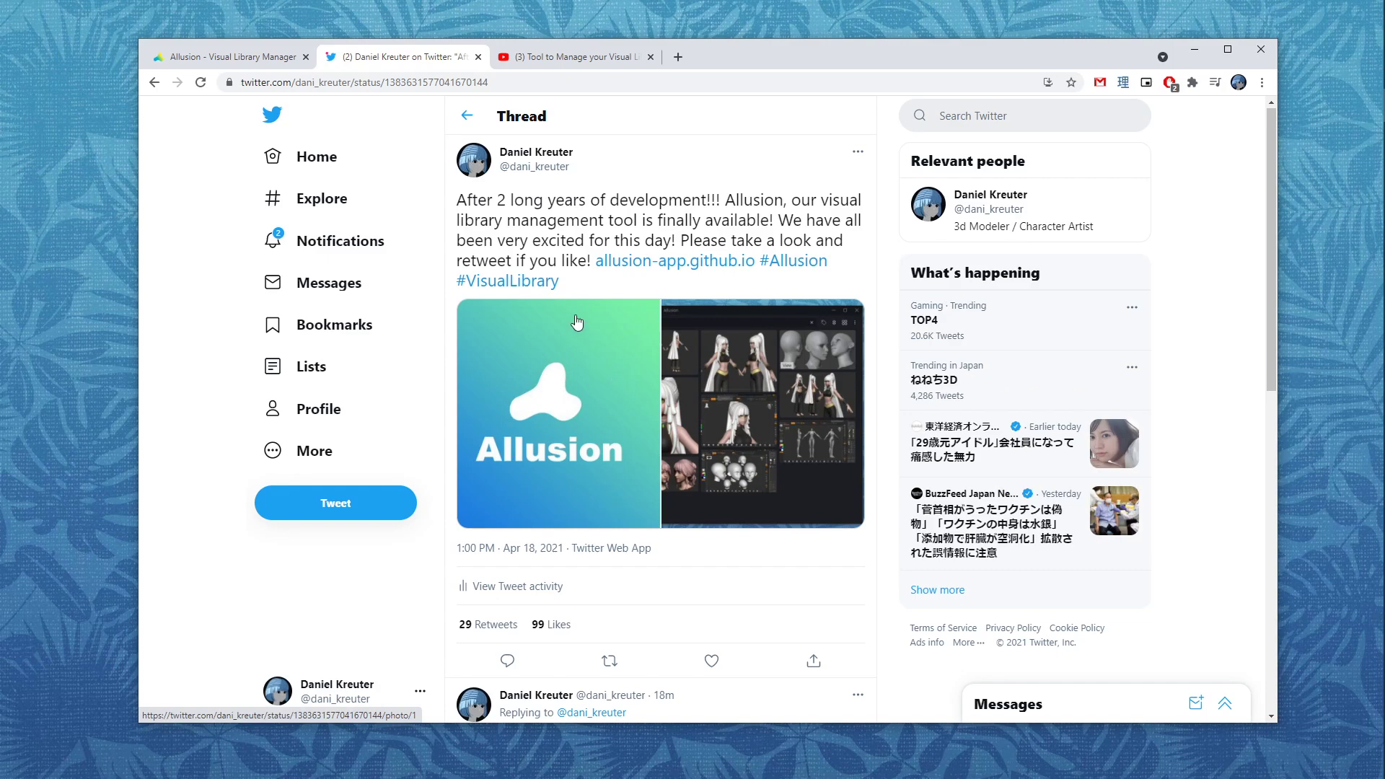
click(255, 61)
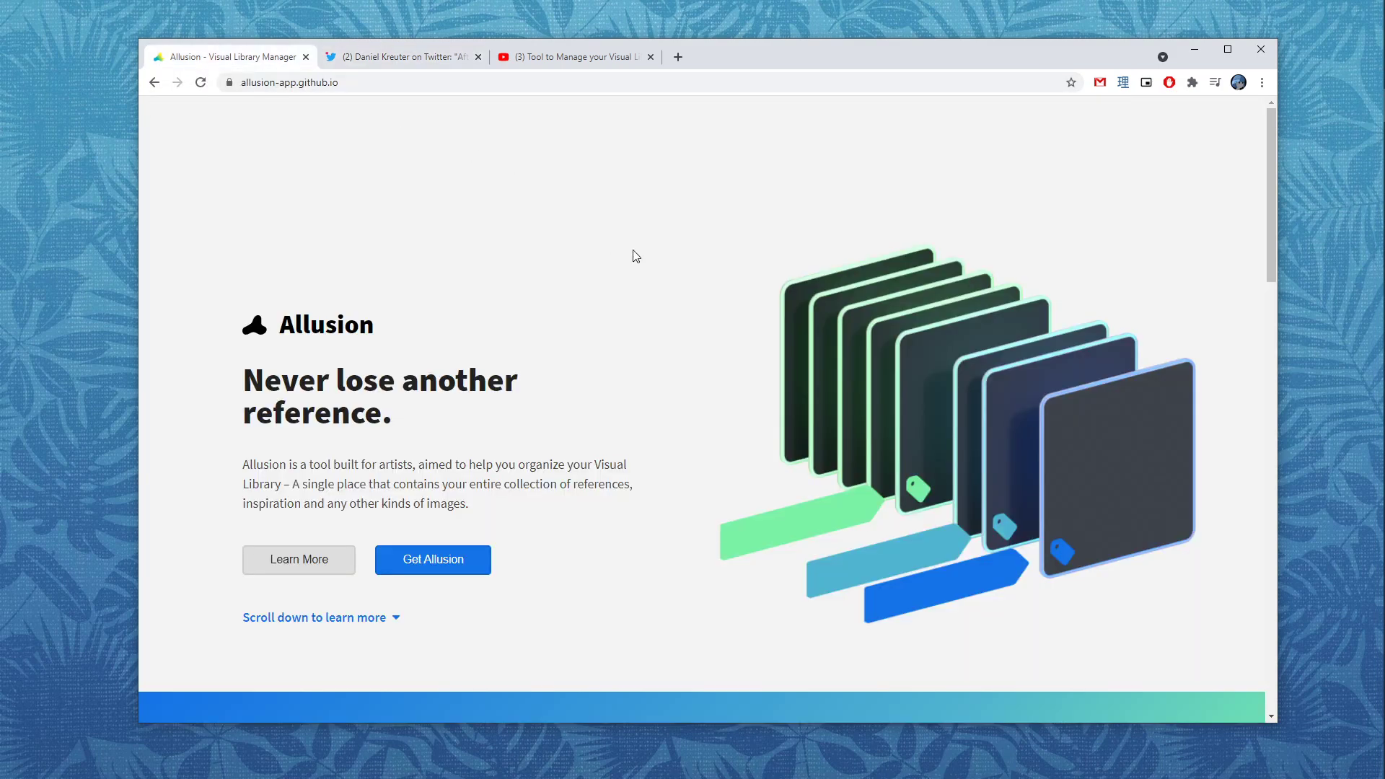
scroll(643, 272, down, 2)
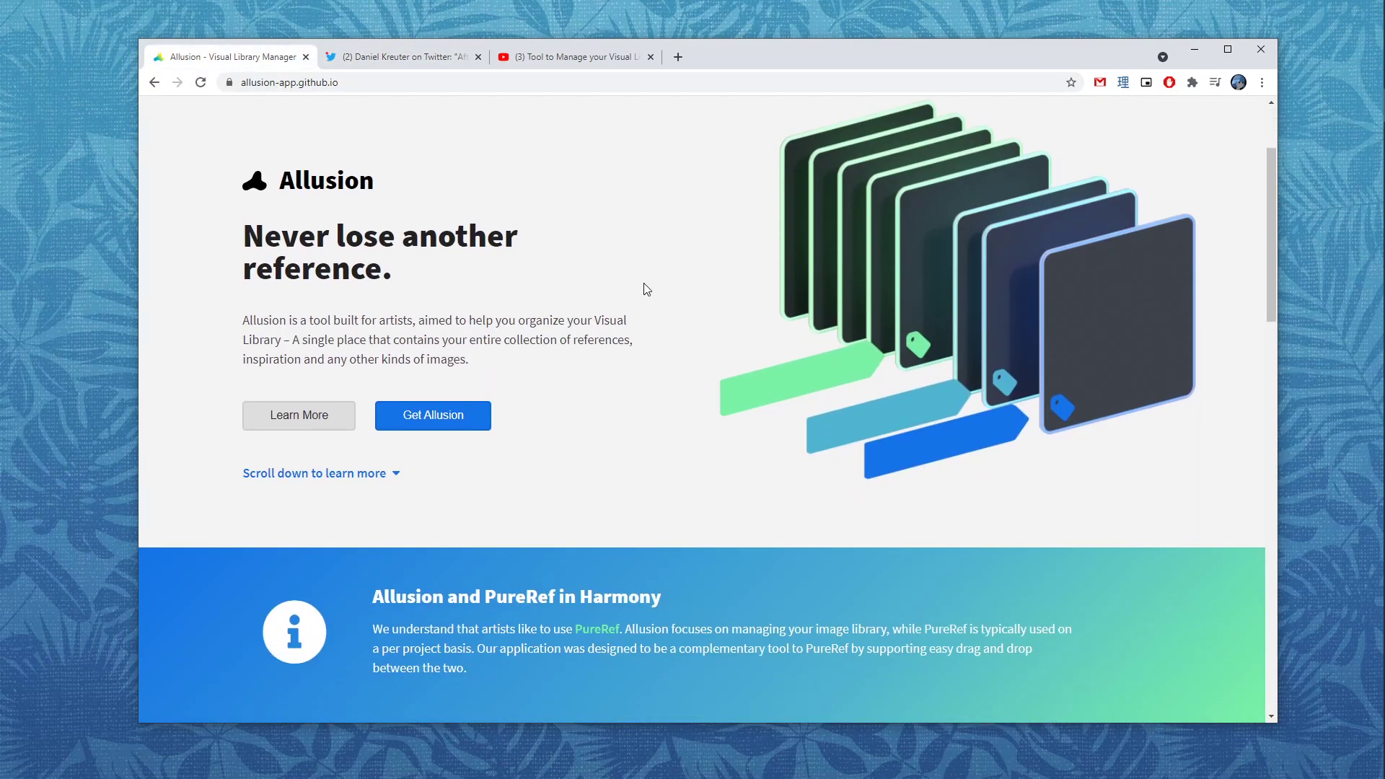
scroll(646, 288, up, 2)
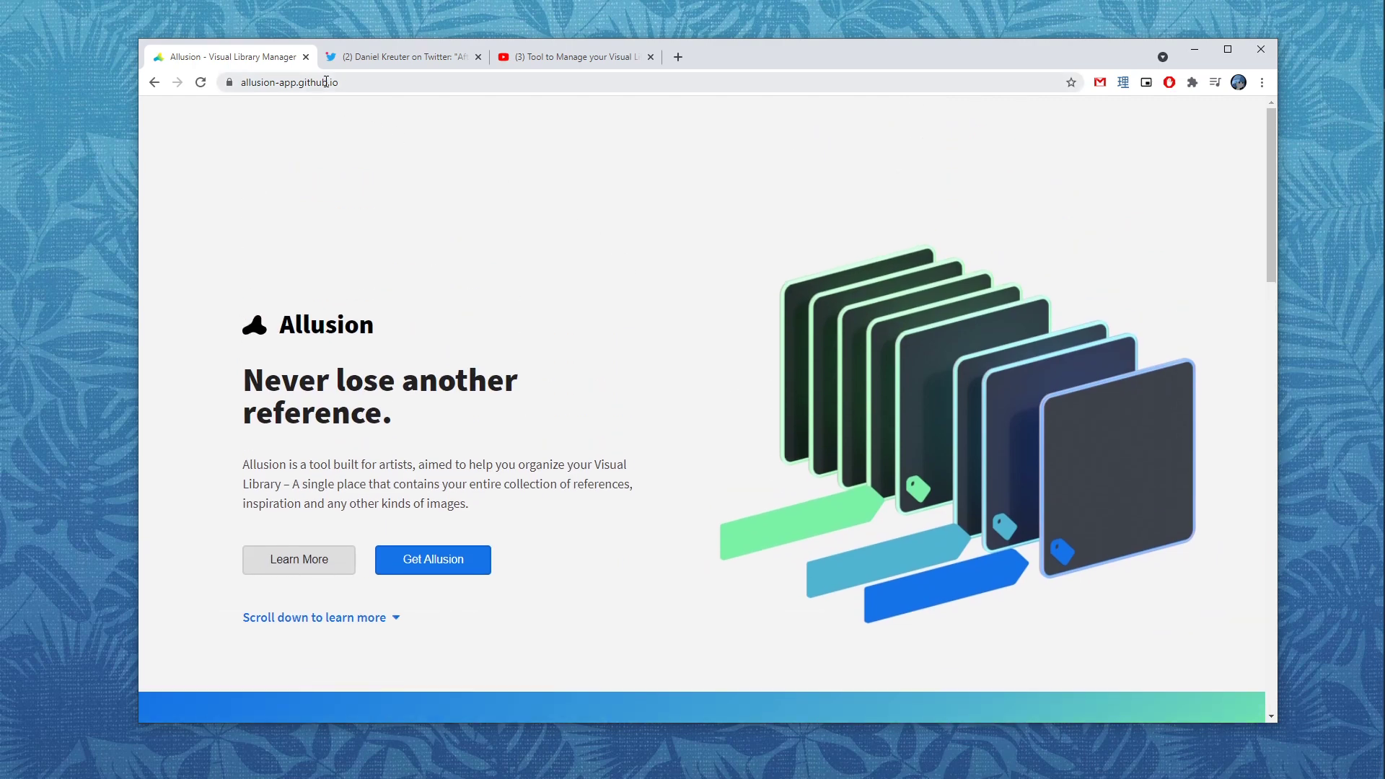
scroll(690, 244, down, 9)
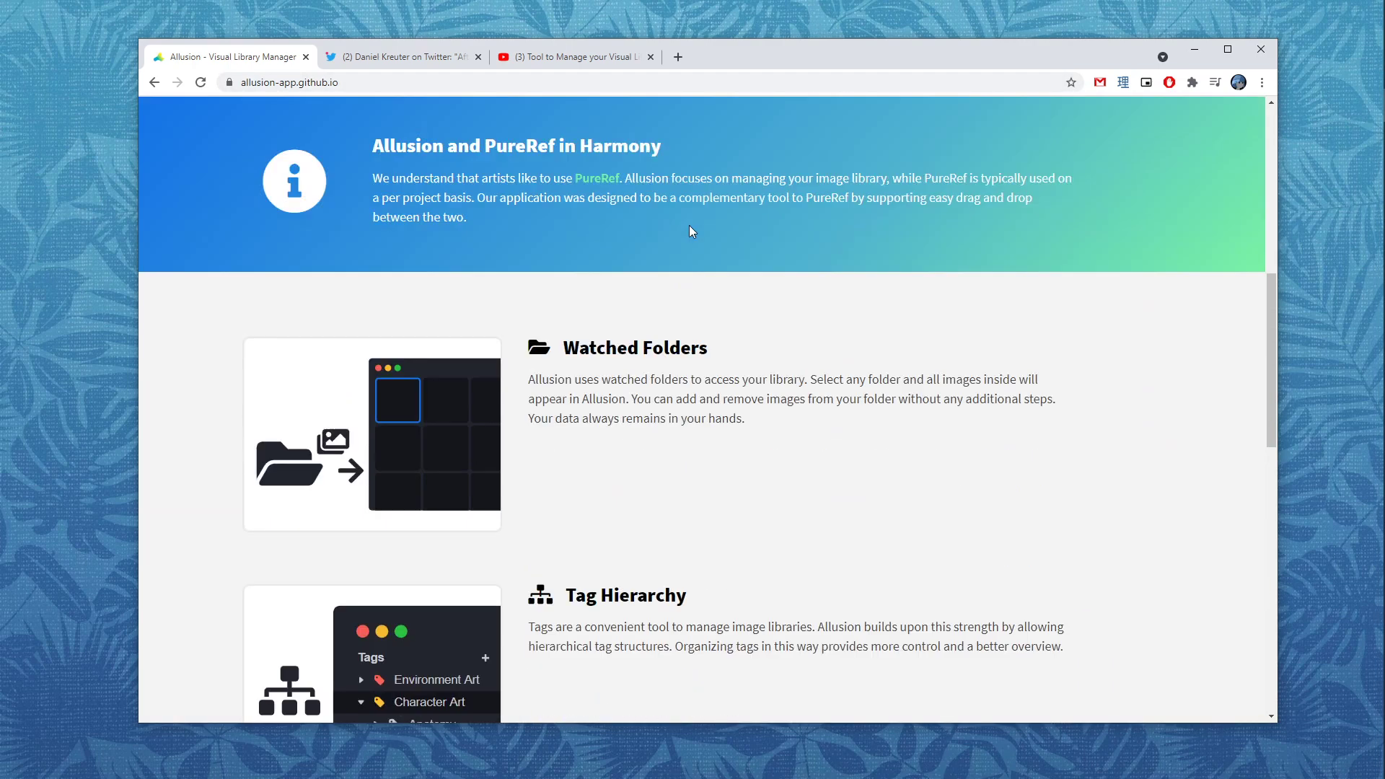
scroll(693, 229, down, 6)
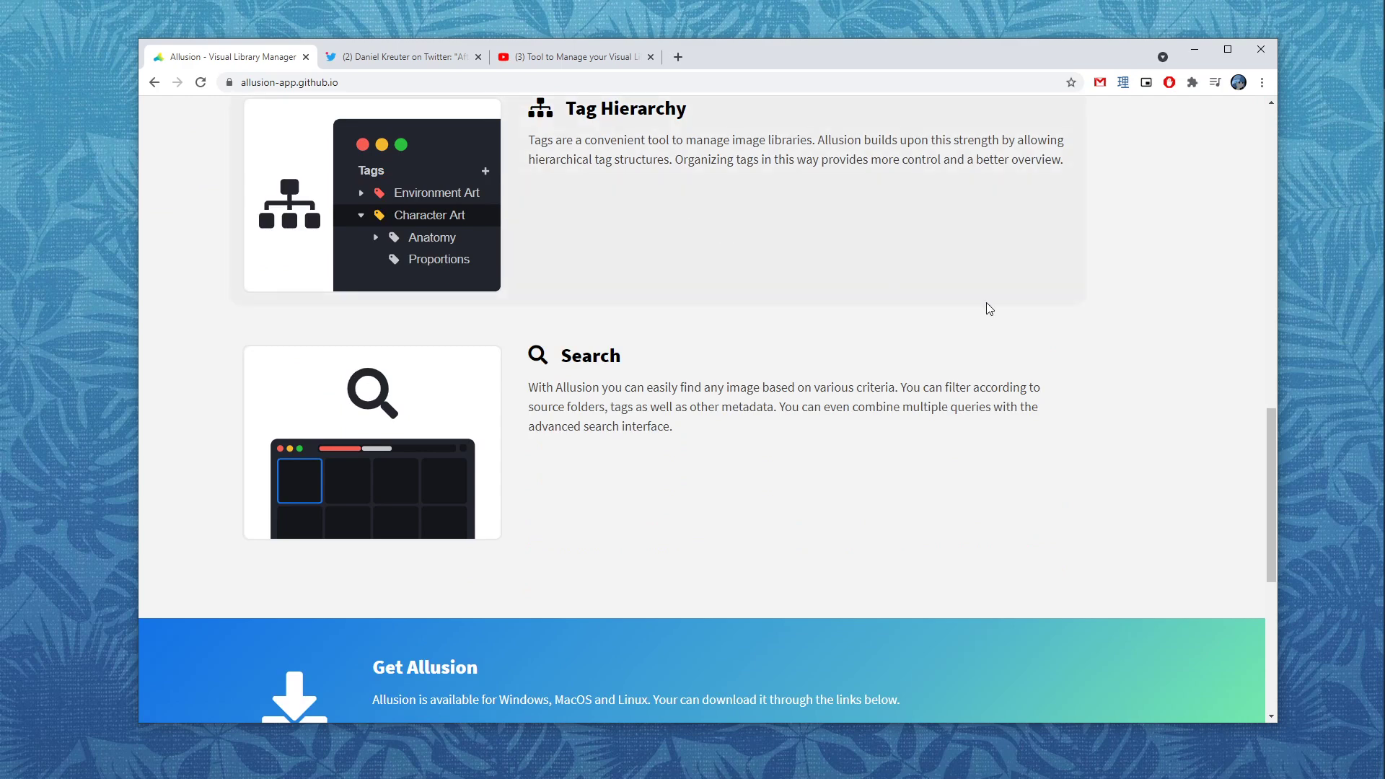
scroll(989, 309, down, 6)
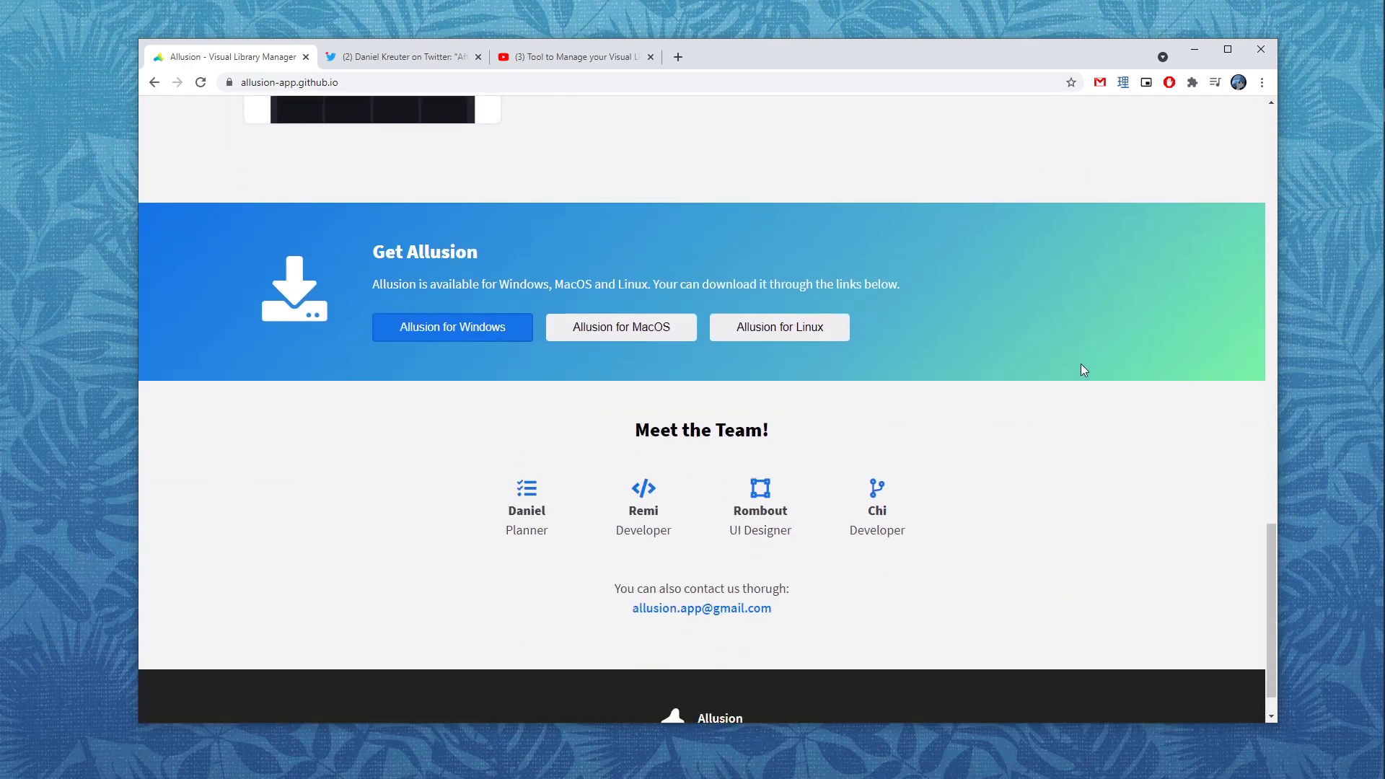
scroll(1082, 370, down, 1)
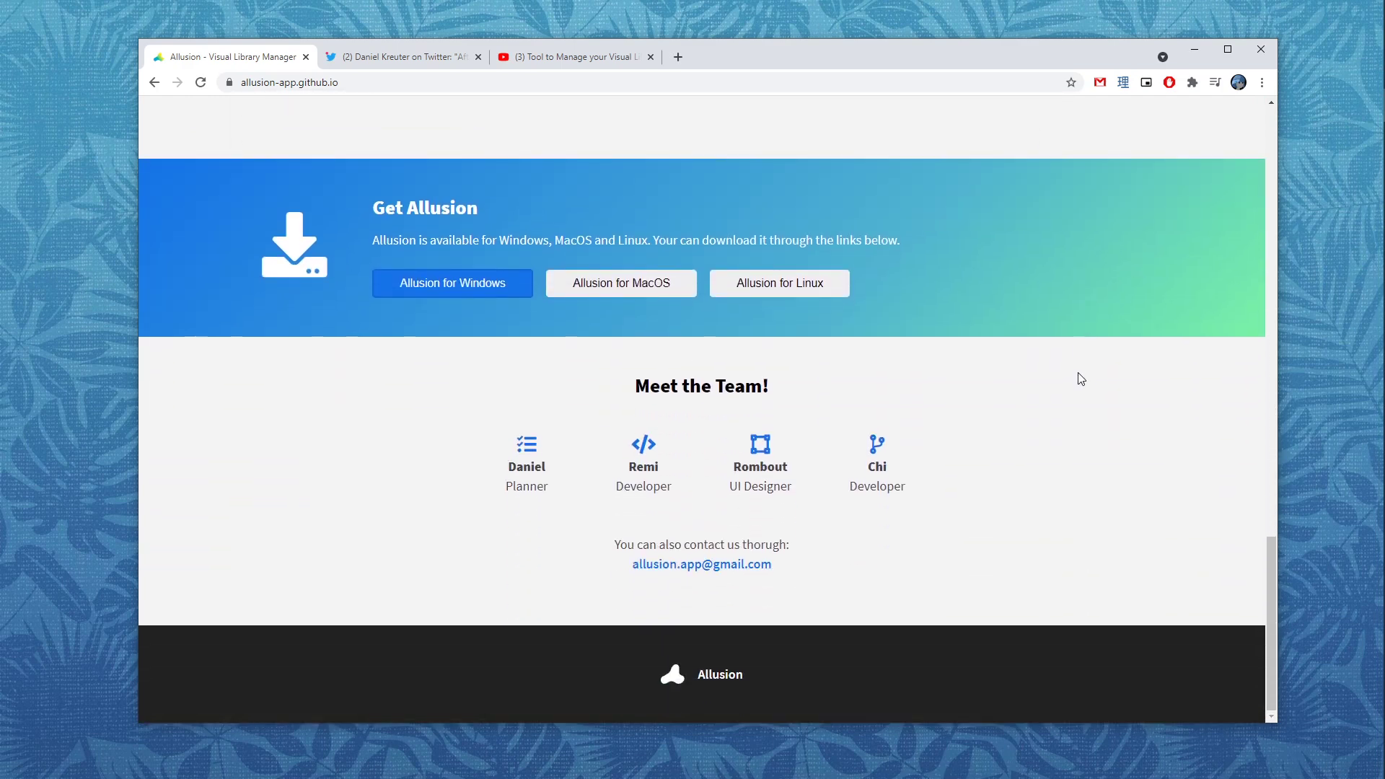
middle_click(1119, 436)
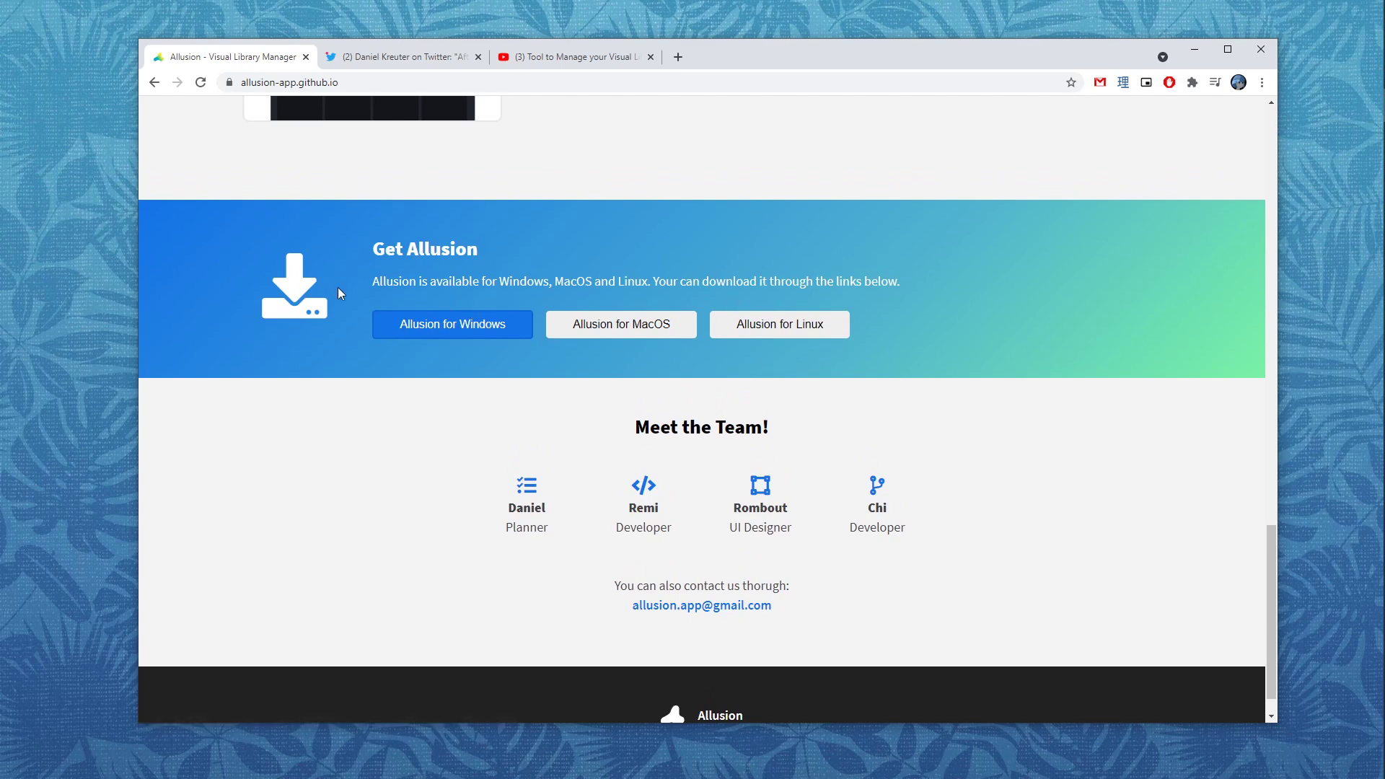
scroll(945, 360, up, 6)
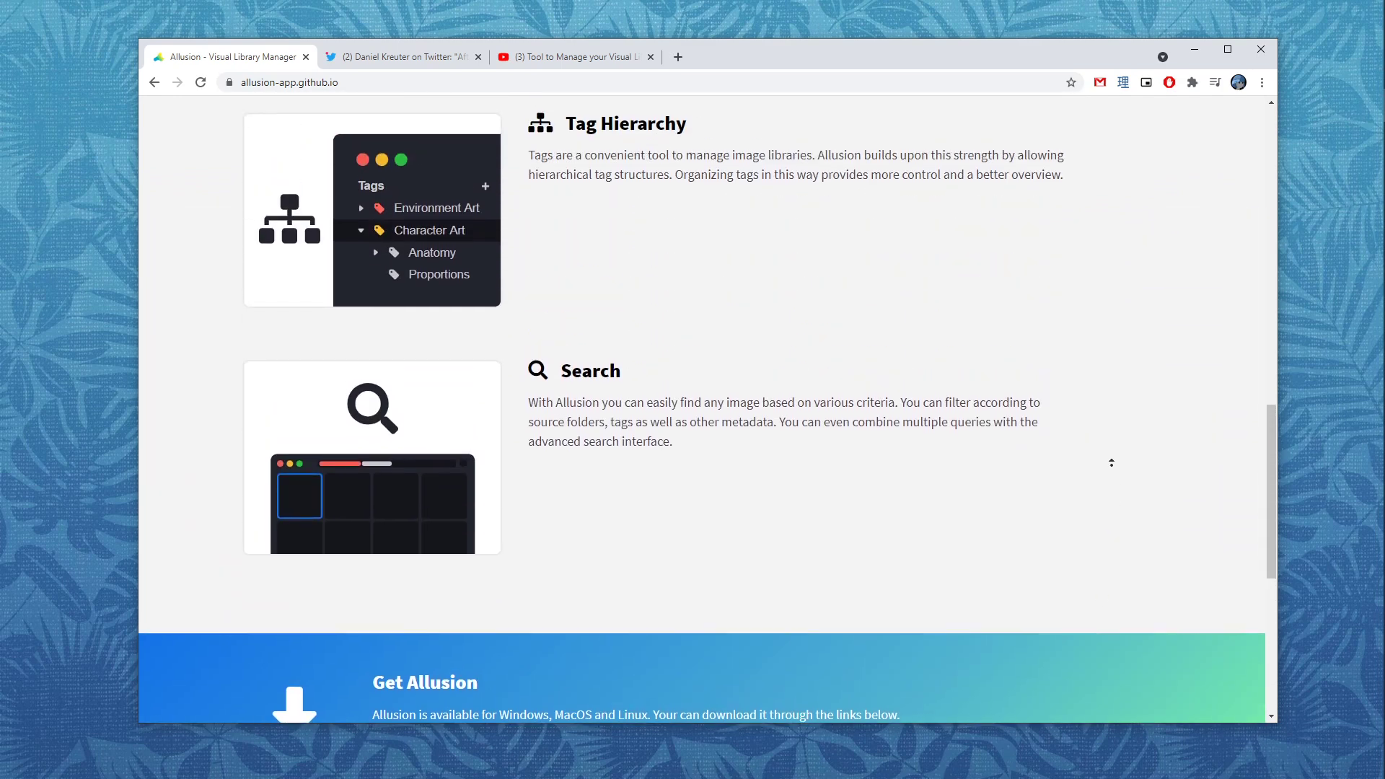
scroll(1112, 462, up, 13)
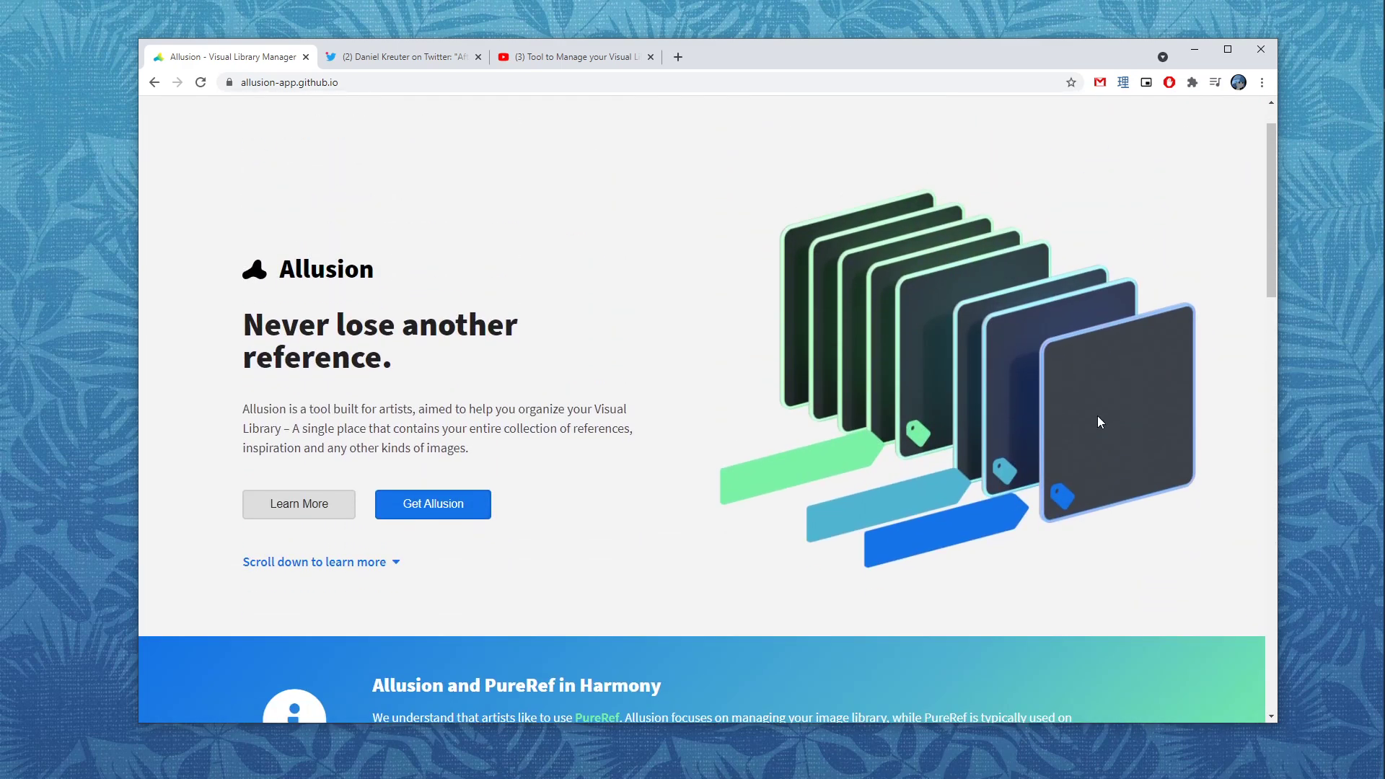
scroll(1098, 415, down, 1)
scroll(1098, 416, up, 2)
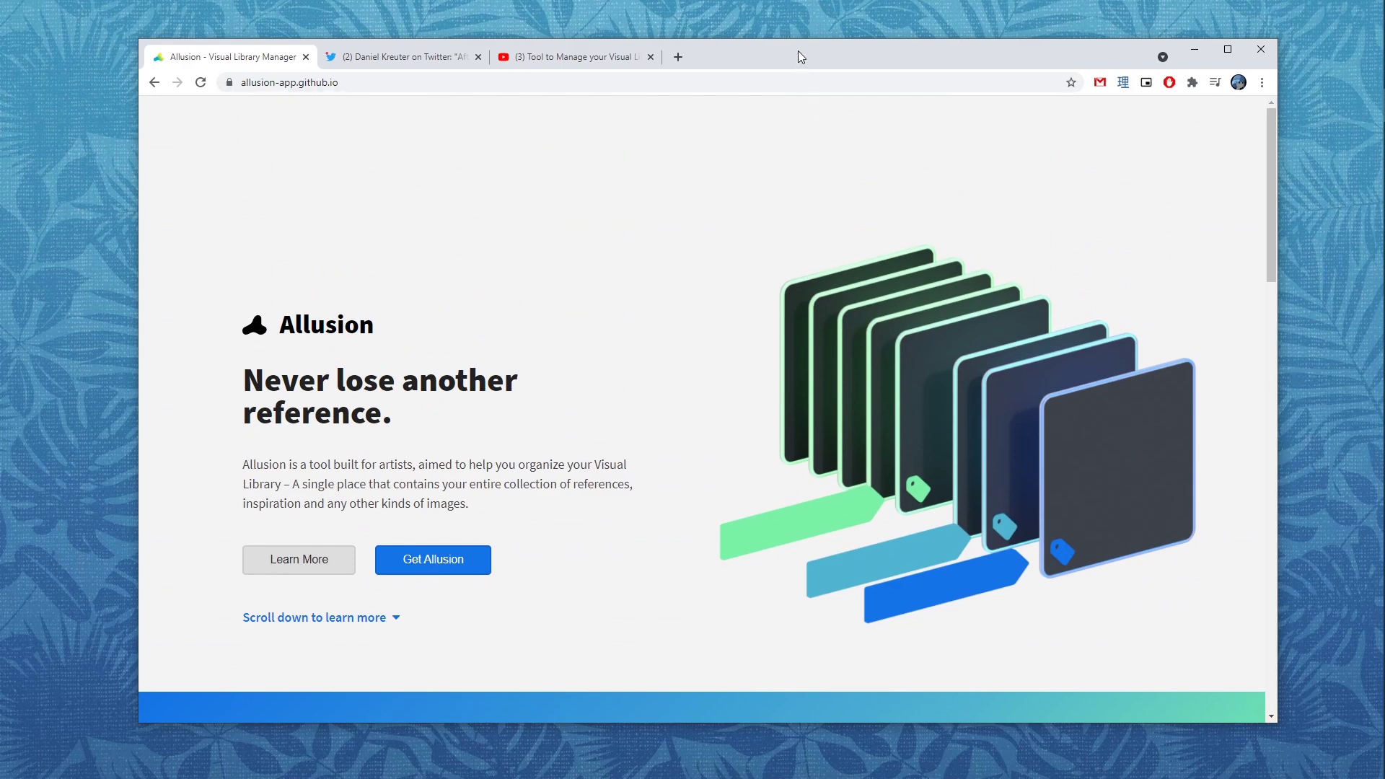
drag(798, 57, 863, 68)
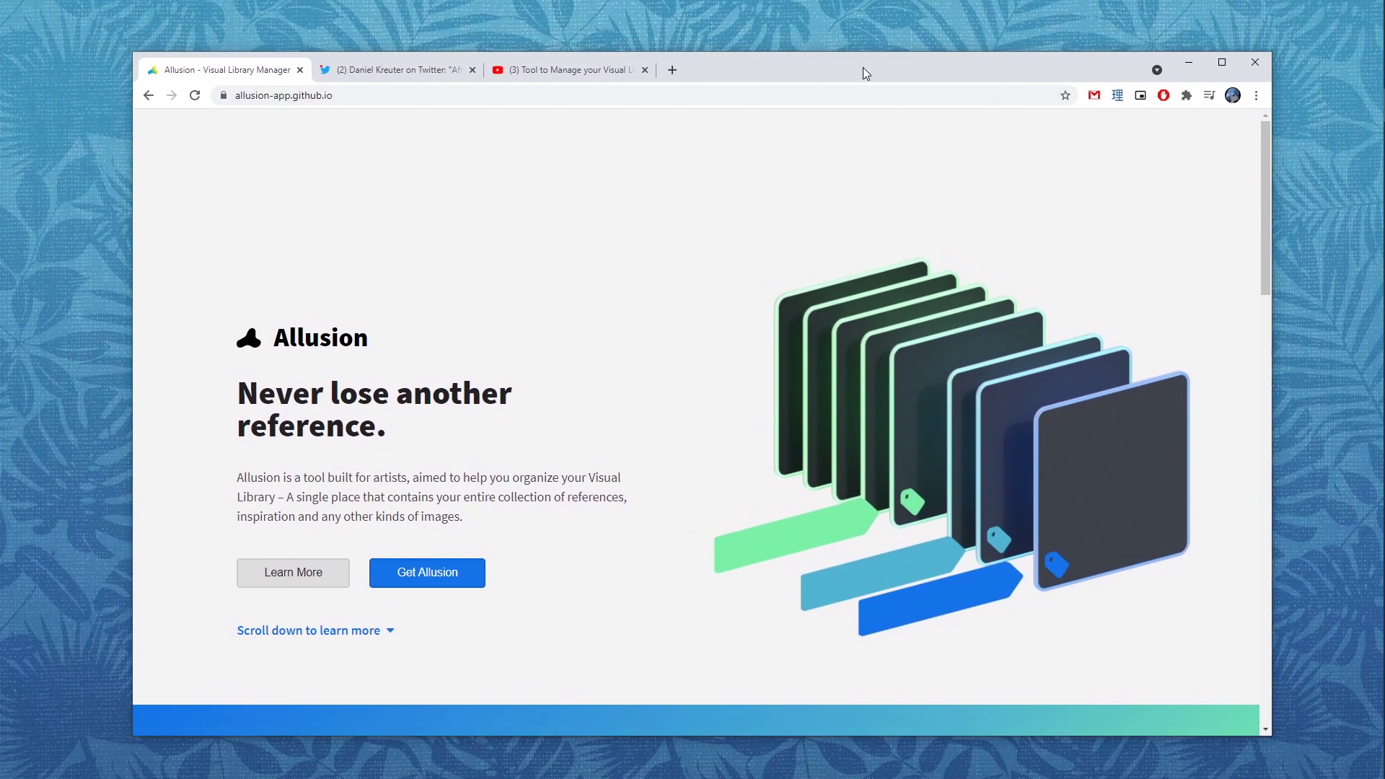